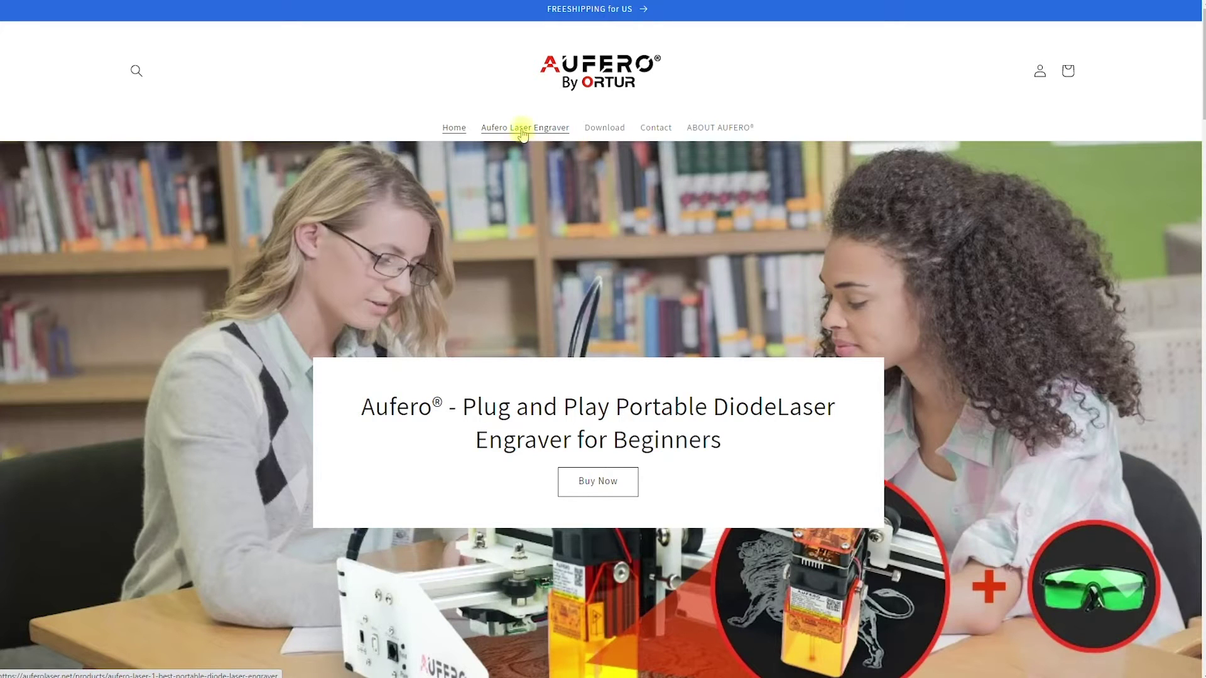
Open the Aufero Laser Engraver product page and view its Laser Power options
left_click(522, 132)
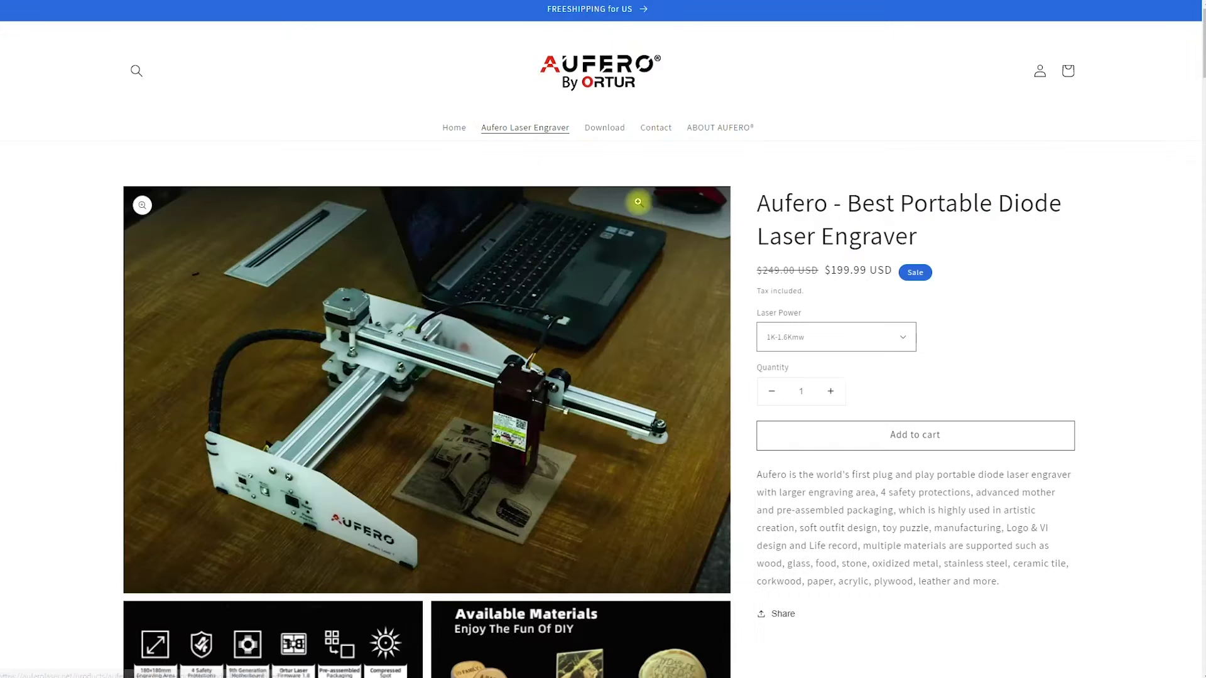
left_click(865, 347)
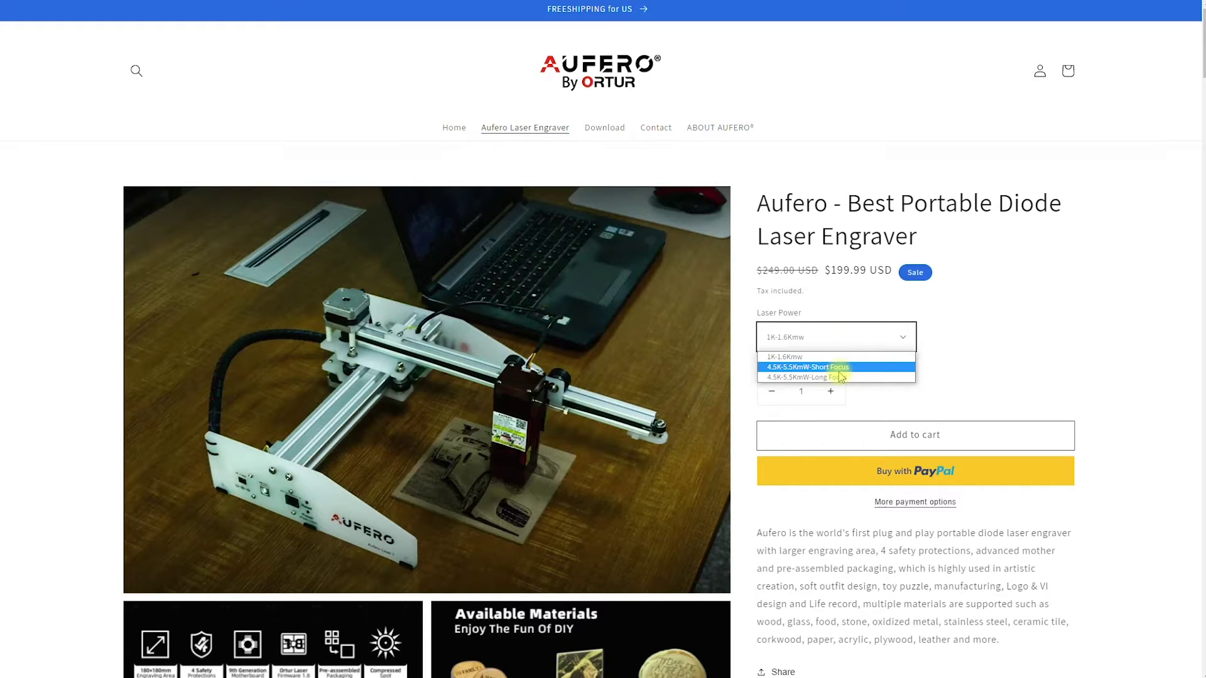
Select 4.5K-5.5KmW-Short Focus laser power, raising the sale price to $299.99
left_click(1088, 341)
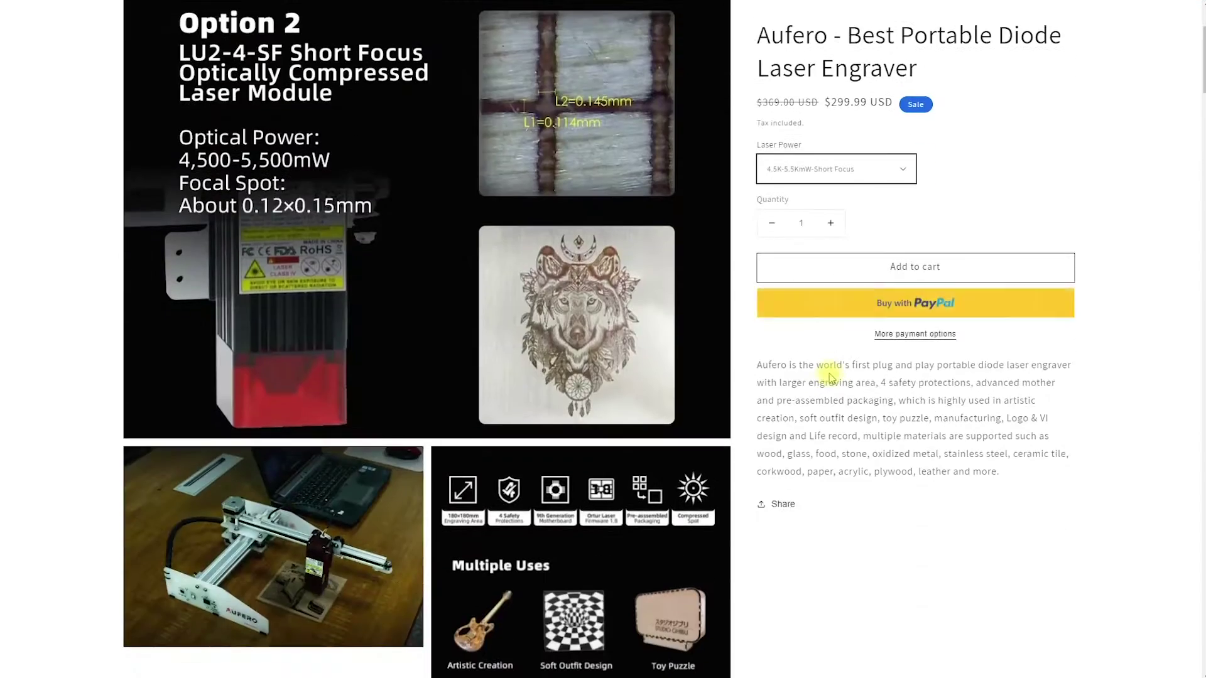
Add the short-focus engraver to the cart, check out, and apply the suggested discount code (– $29.99)
left_click(894, 270)
left_click(971, 292)
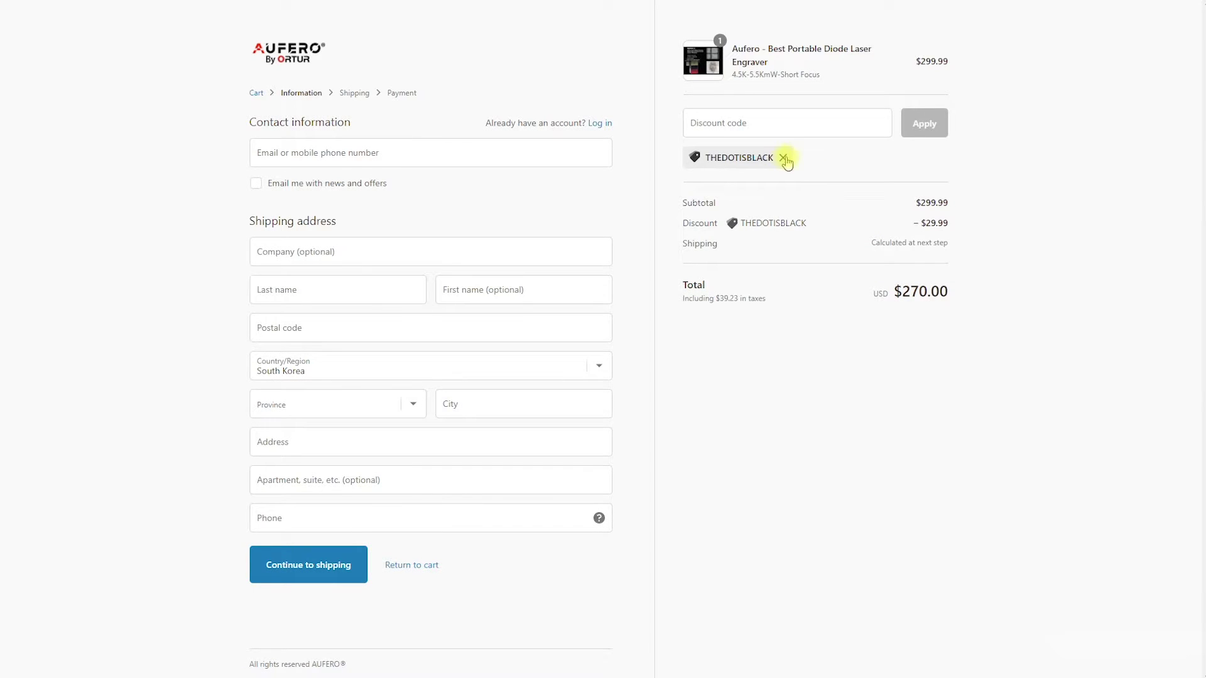
left_click(765, 126)
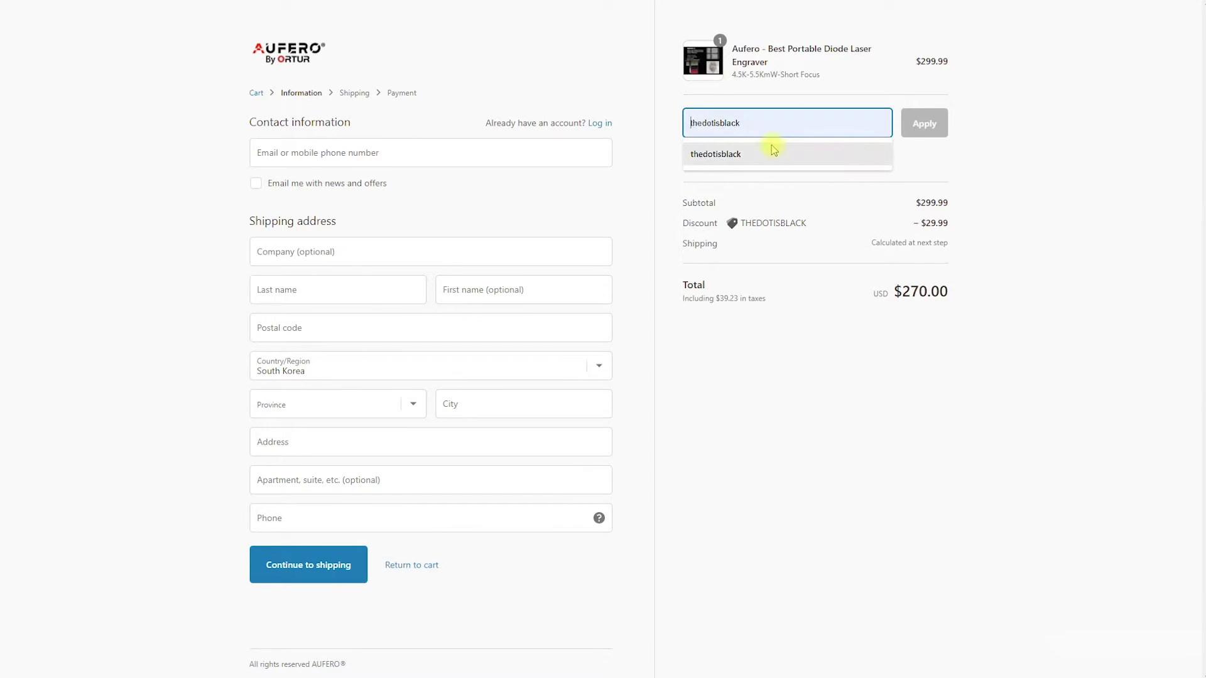
left_click(764, 152)
left_click(924, 123)
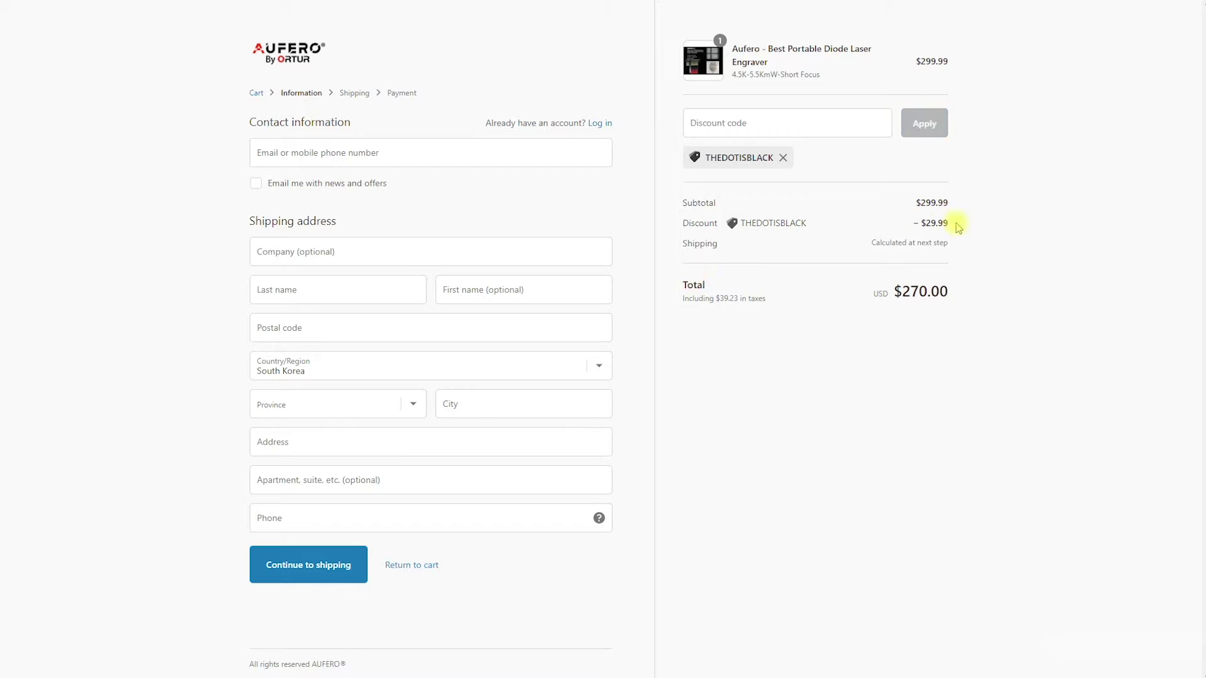
left_click_drag(947, 223, 913, 224)
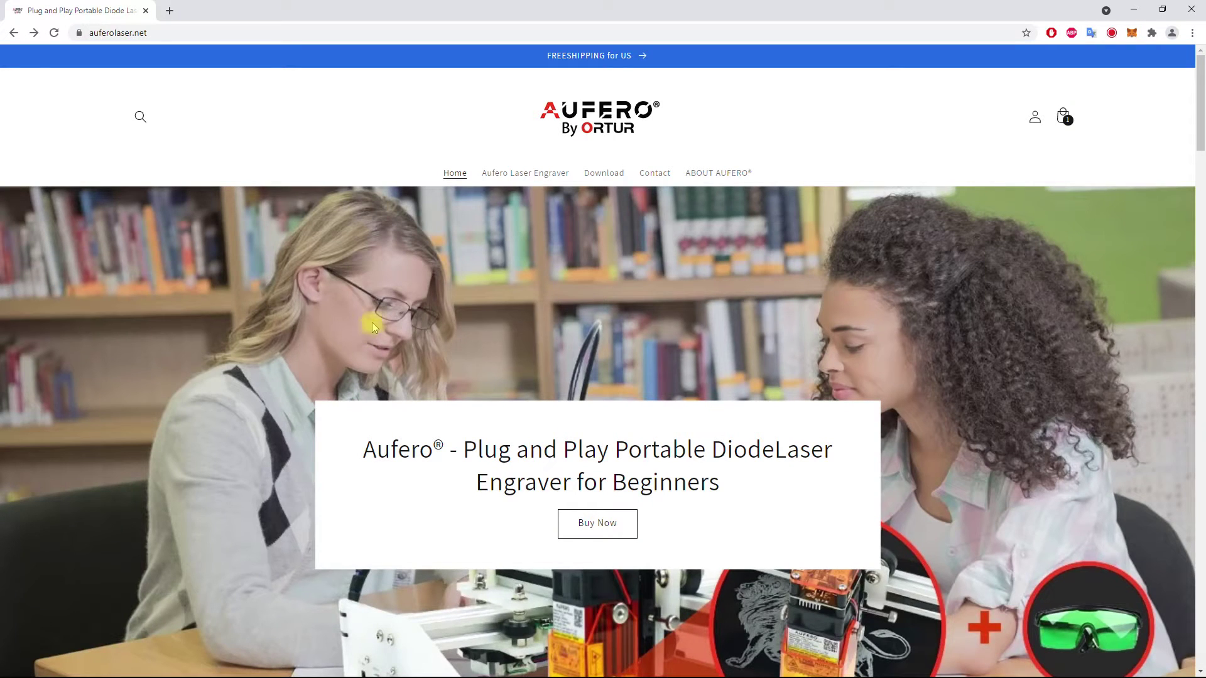
Go from Aufero's Download page to Ortur's Software Download page via the 'here >>>' link
left_click(601, 182)
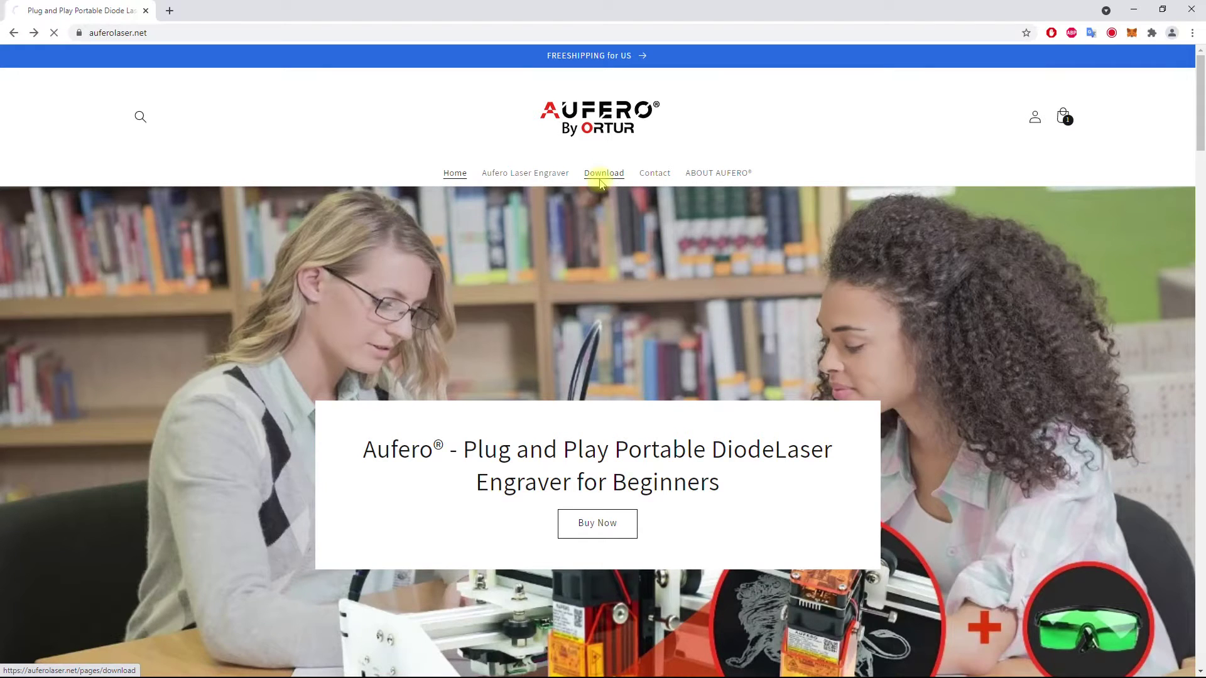
scroll(648, 412, "down", 5)
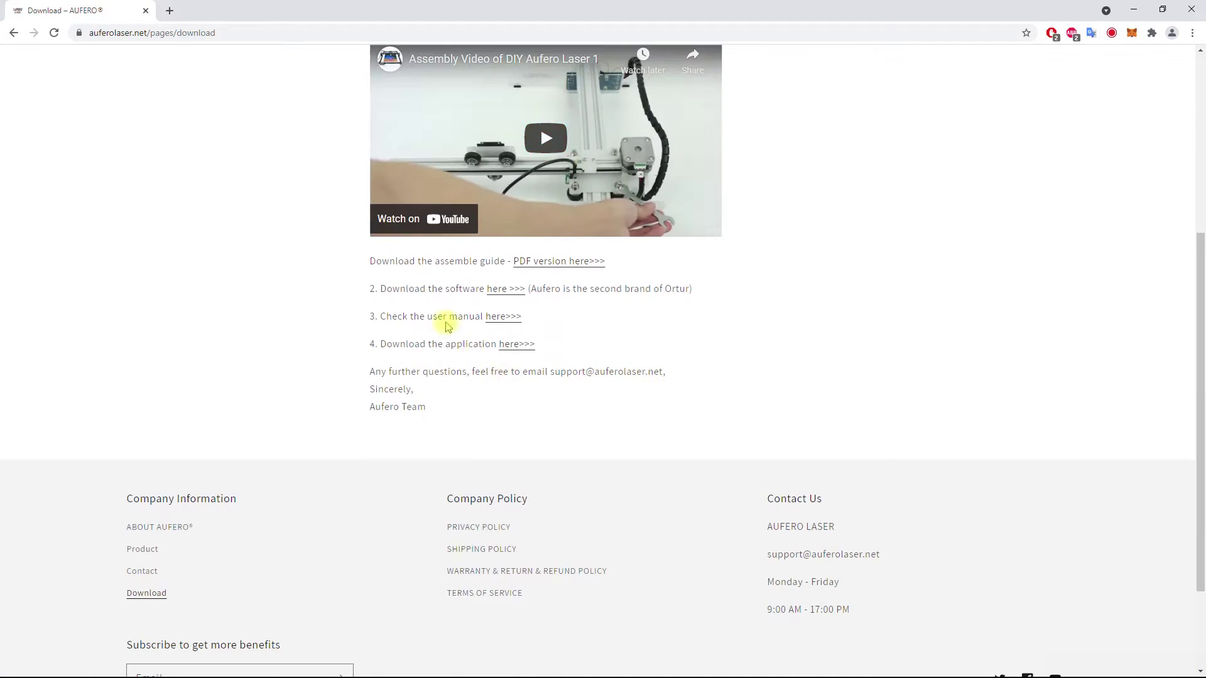
left_click_drag(367, 289, 700, 296)
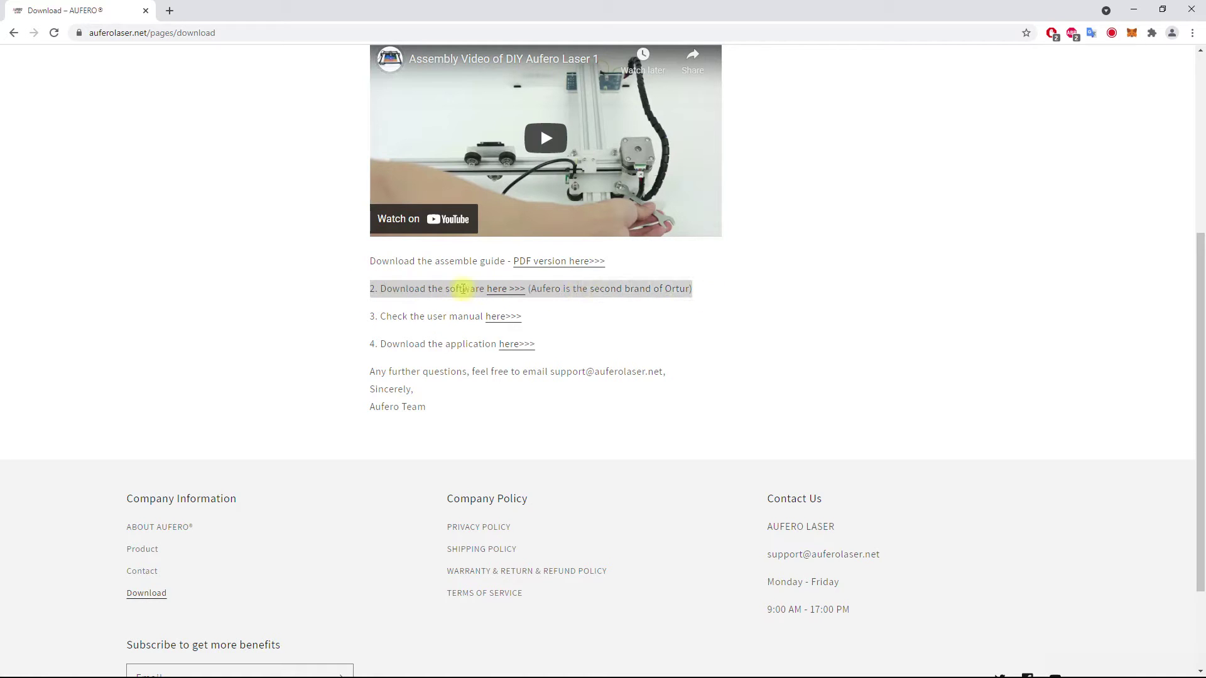
left_click(495, 294)
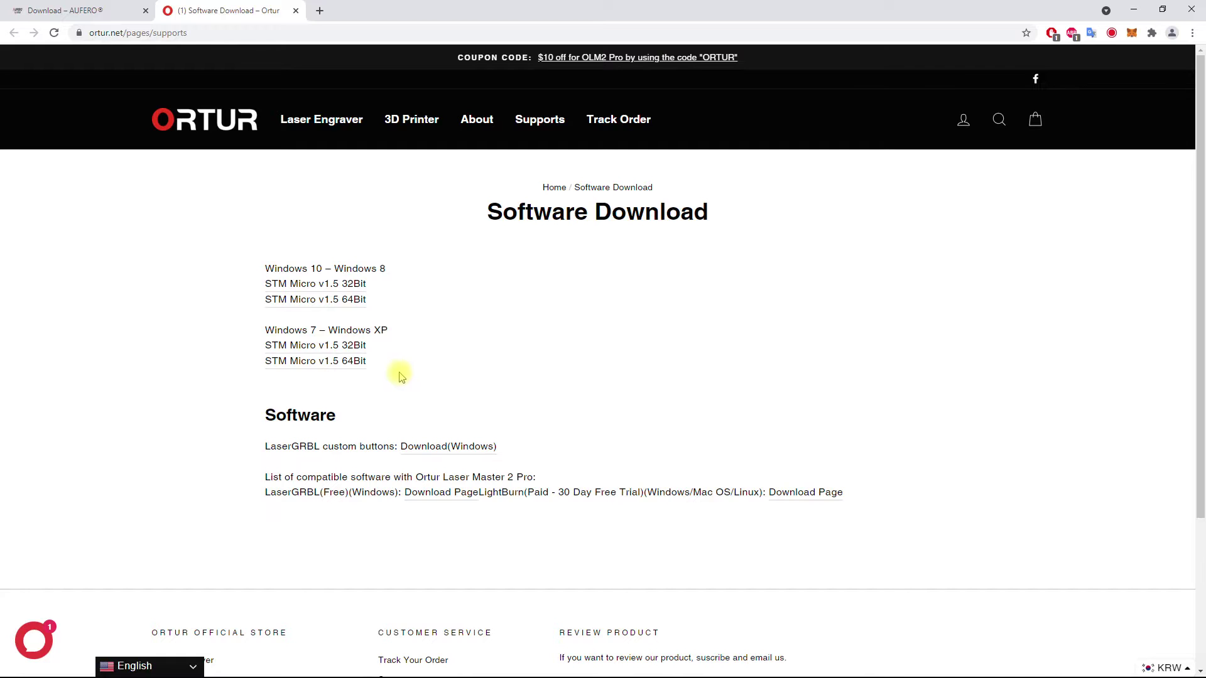
Highlight the Windows driver list, LaserGRBL(Free), and the LightBurn entry among compatible software
mouse_move(253, 264)
left_mouse_down()
mouse_move(432, 381)
mouse_move(417, 358)
mouse_move(298, 316)
mouse_move(255, 261)
left_mouse_up()
left_click(473, 361)
left_click_drag(265, 492, 331, 498)
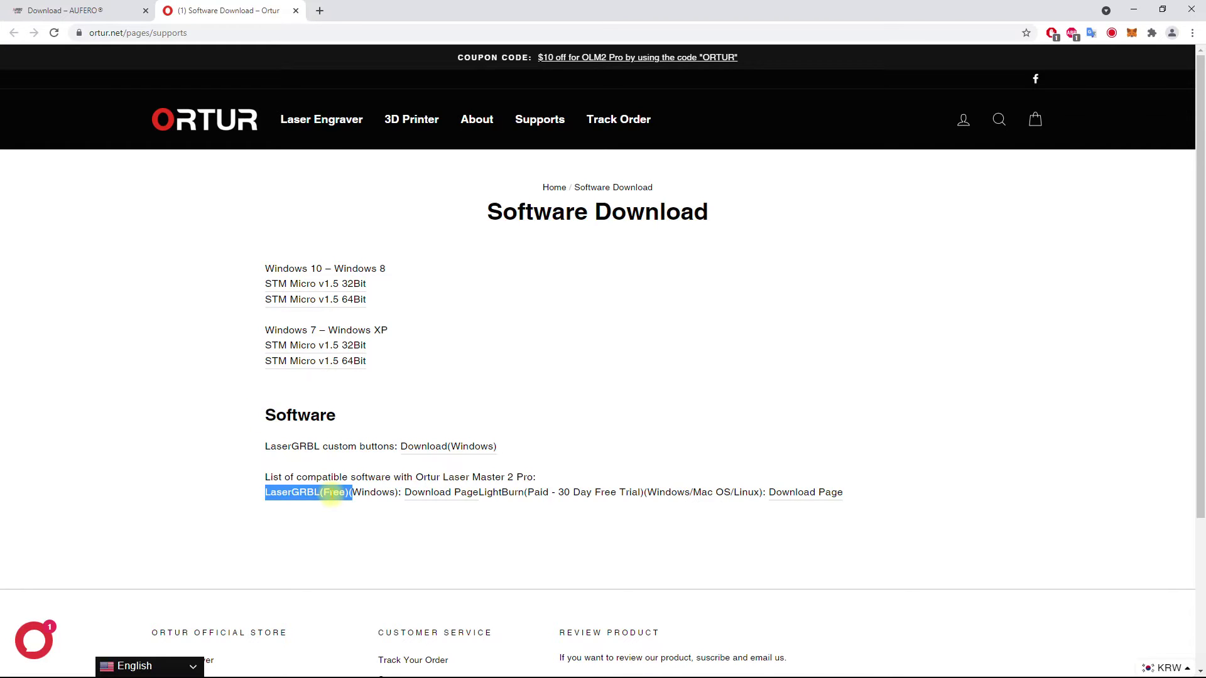
left_click(267, 492)
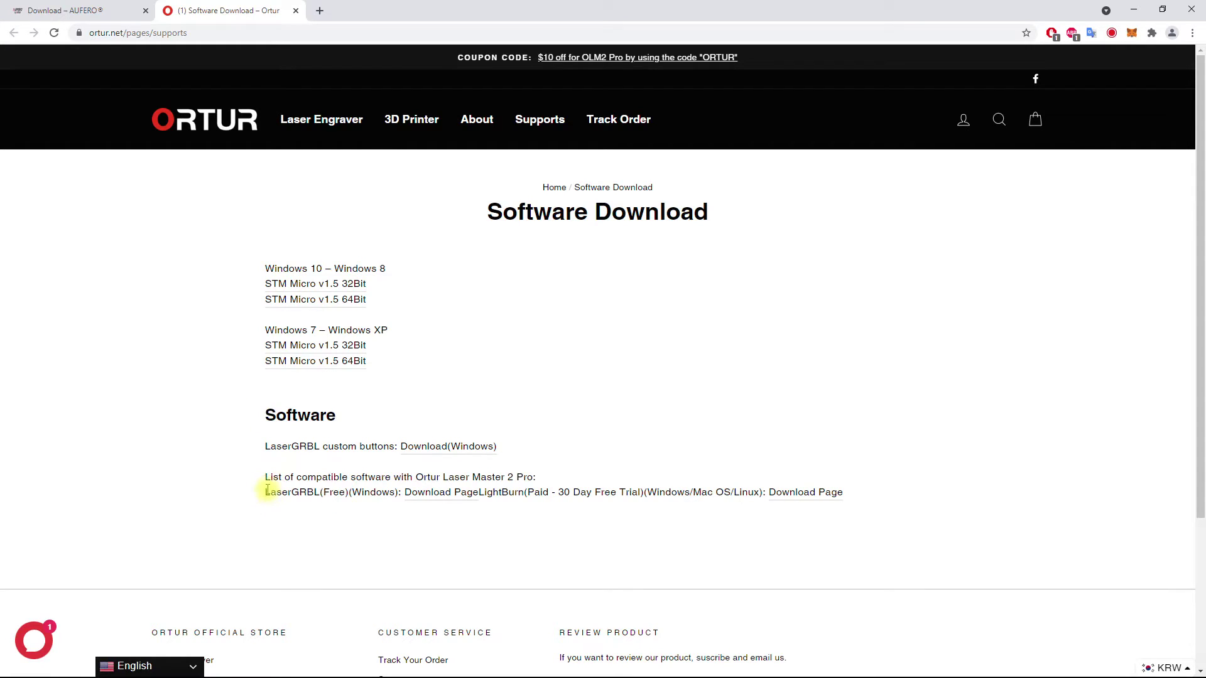
left_click_drag(264, 492, 474, 512)
left_click(528, 534)
left_click_drag(885, 501, 479, 506)
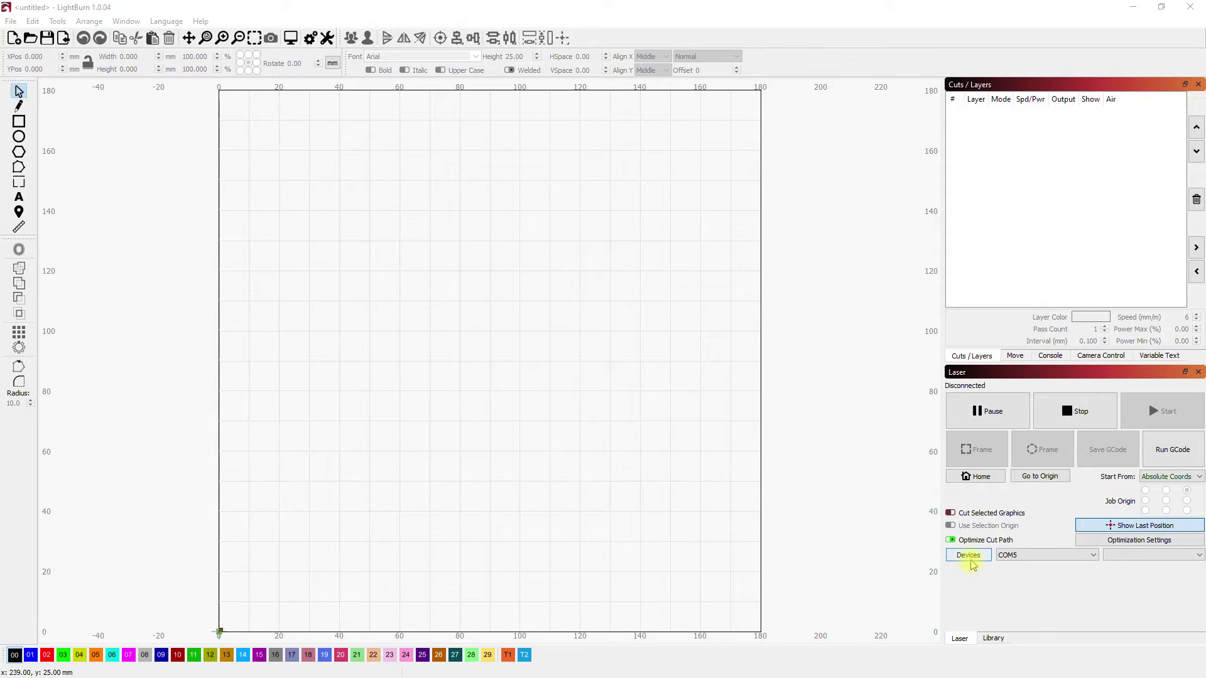
Detect the GRBL laser over USB and add it as Aufero, 180×180 mm, front-left origin with auto-home
left_click(969, 558)
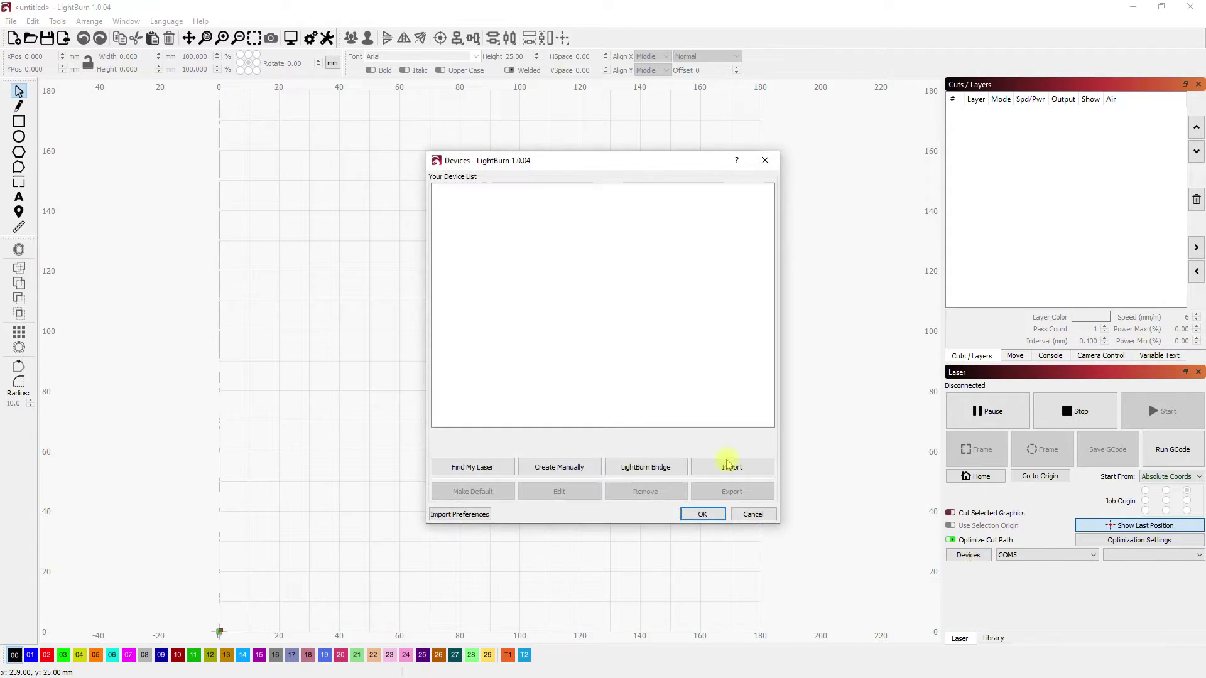
left_click(472, 468)
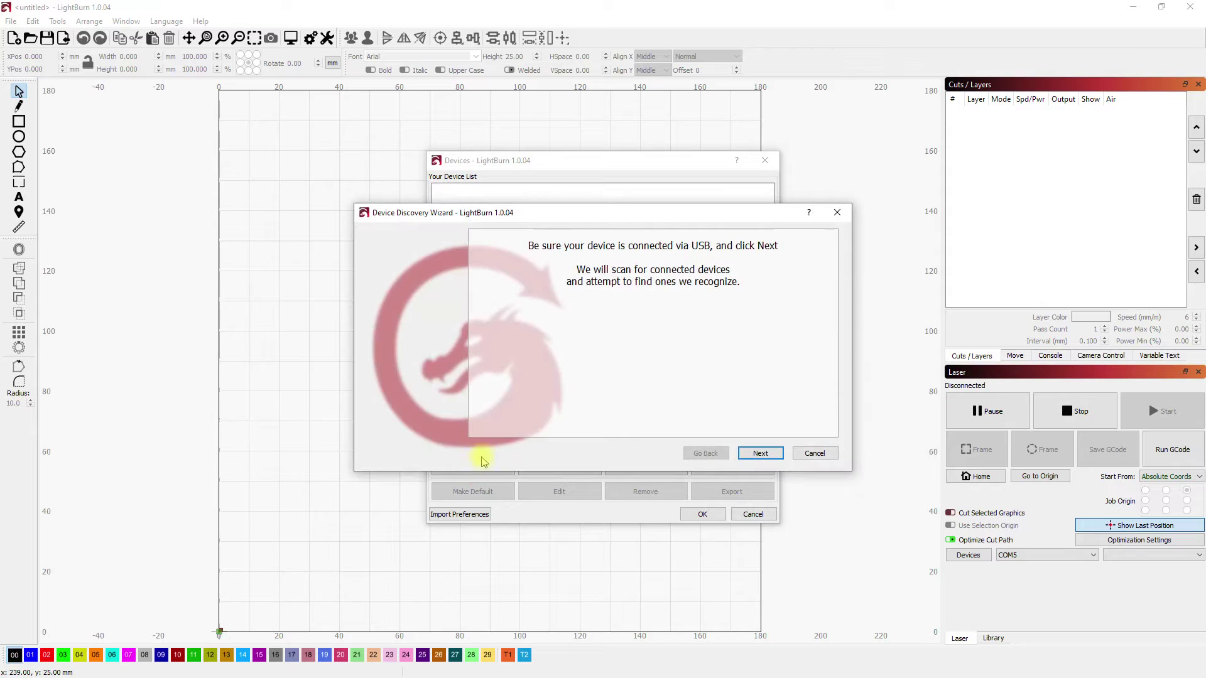
left_click(765, 455)
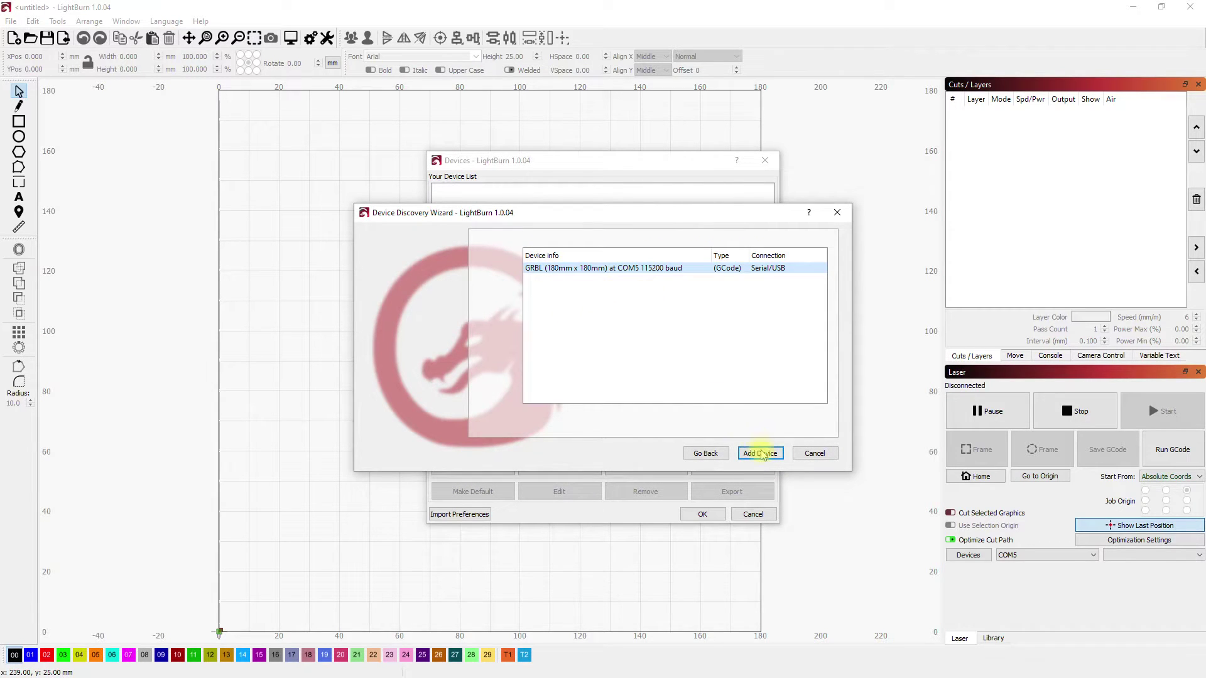
left_click(761, 453)
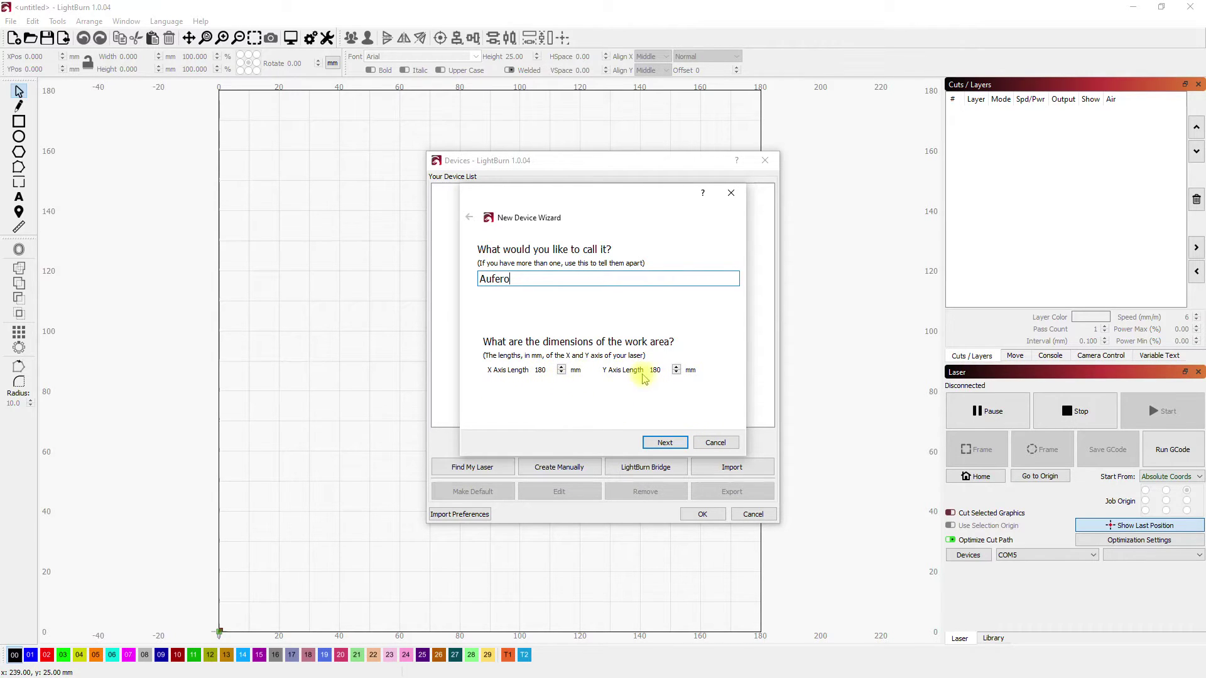
left_click(665, 444)
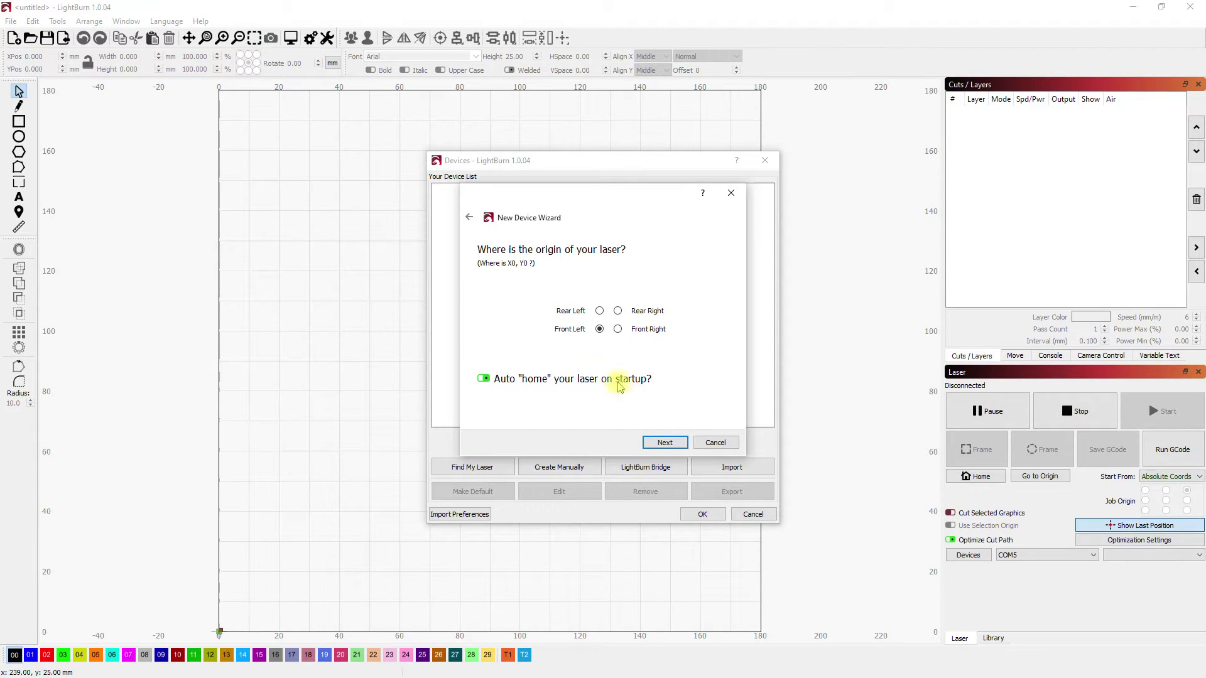
left_click(663, 443)
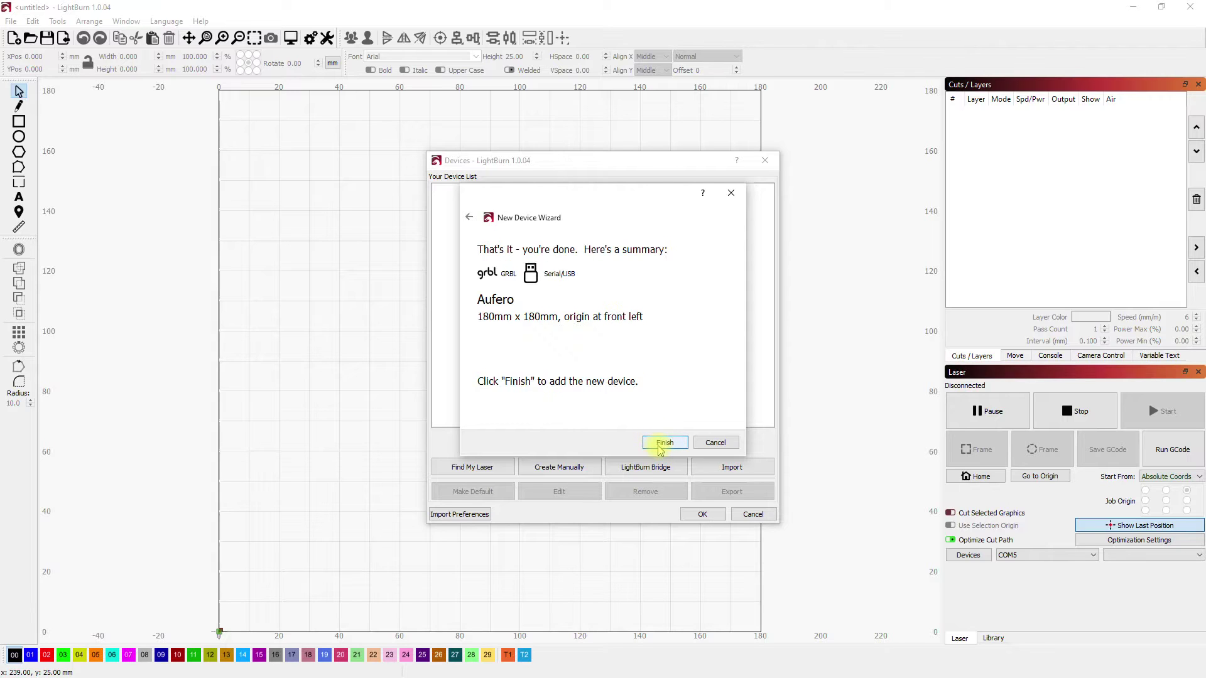
left_click(663, 444)
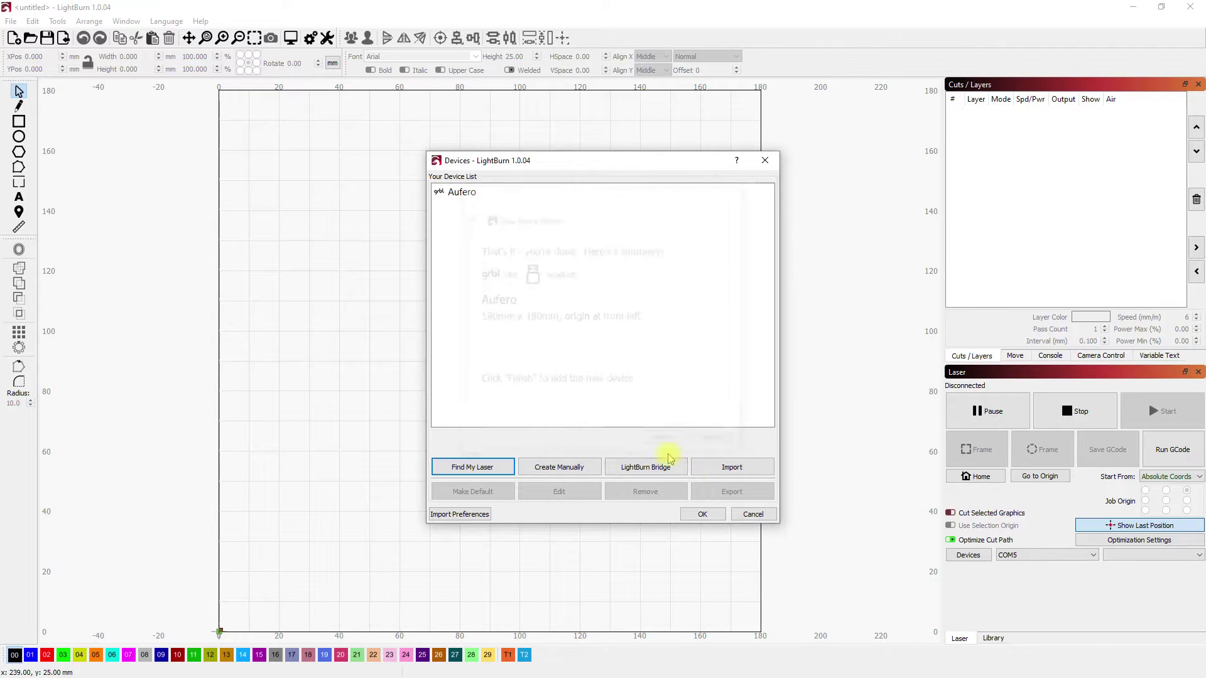
Make Aufero the active device and turn on 'Enable laser fire button' in its Device Settings
left_click(717, 511)
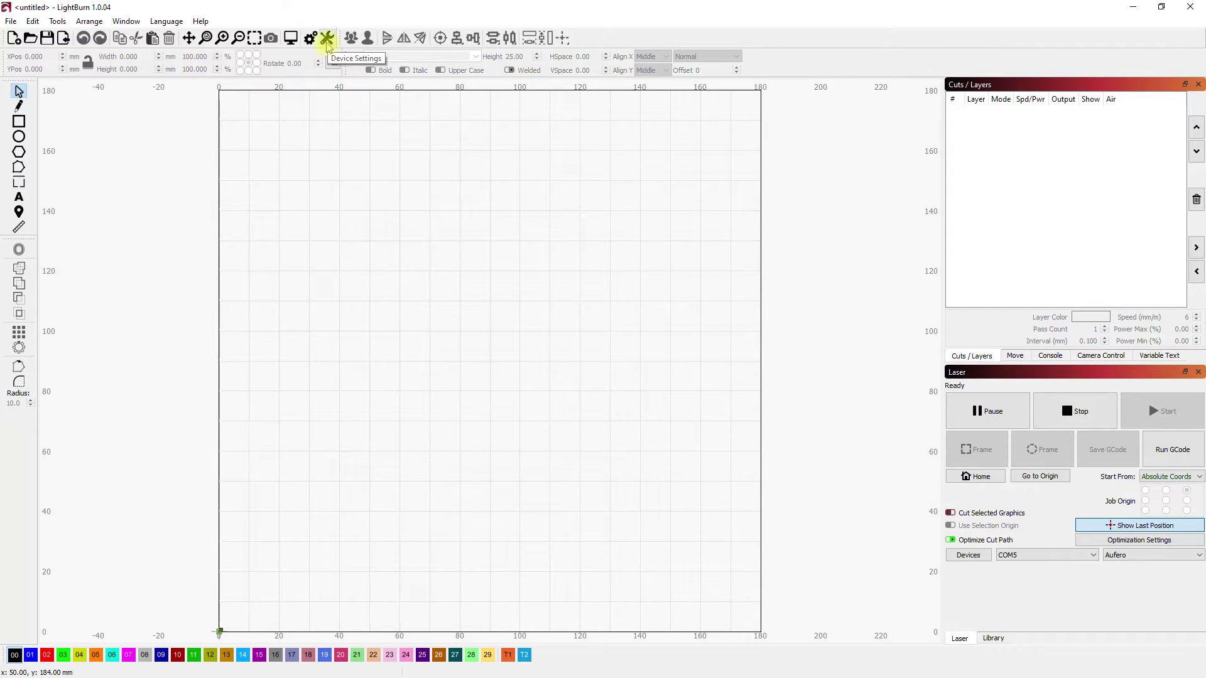
left_click(327, 40)
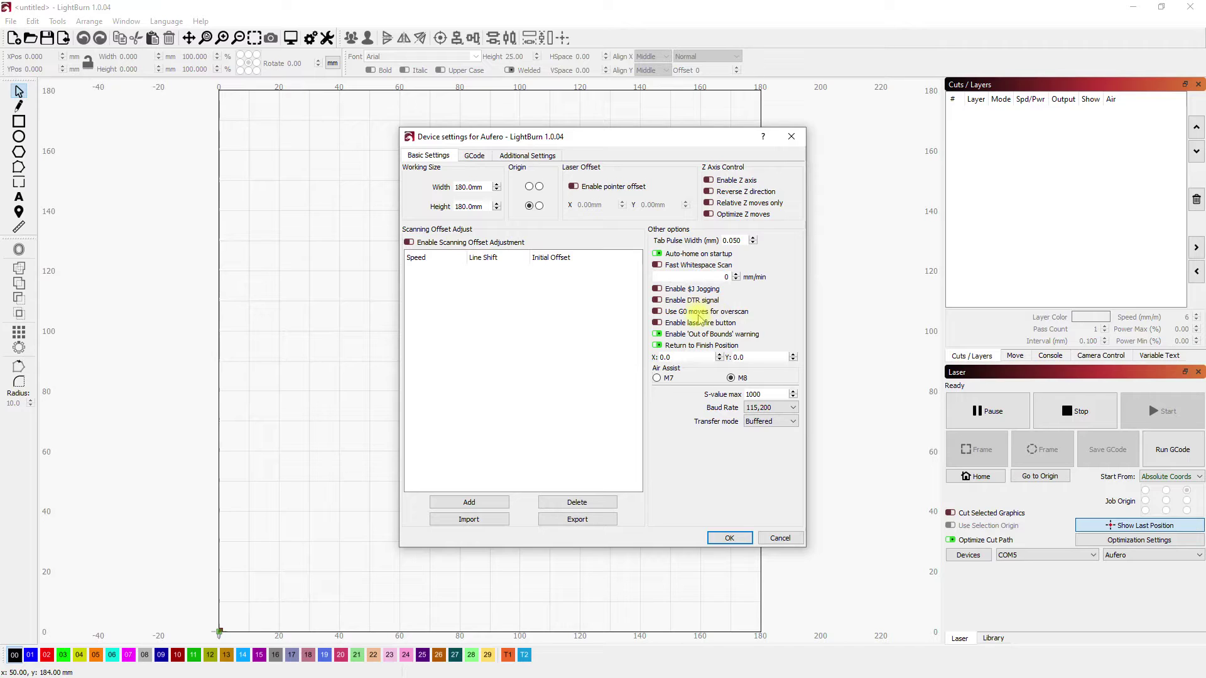
mouse_move(702, 327)
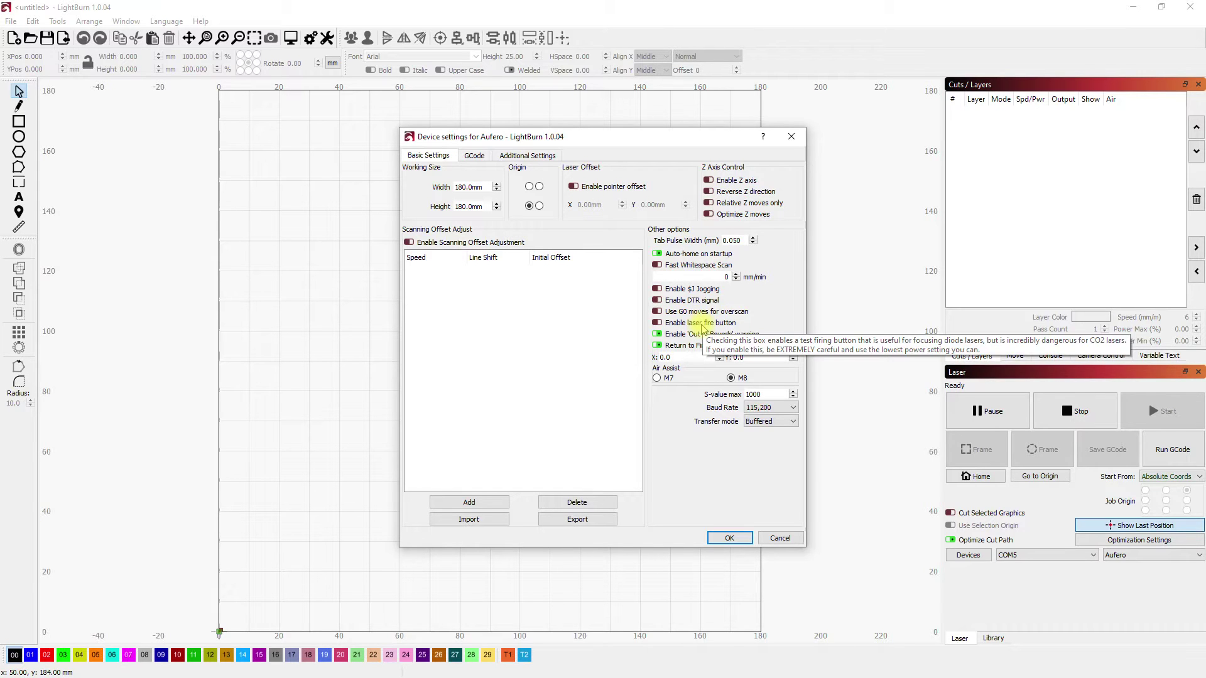
left_click(701, 324)
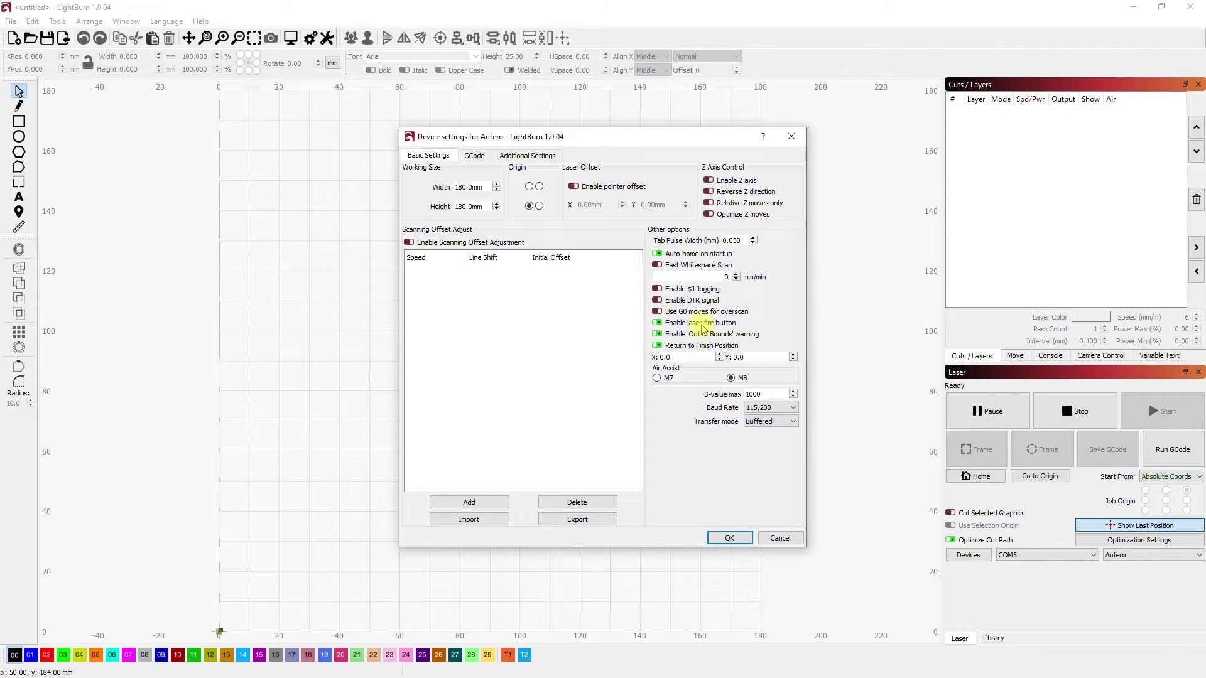
key("Return")
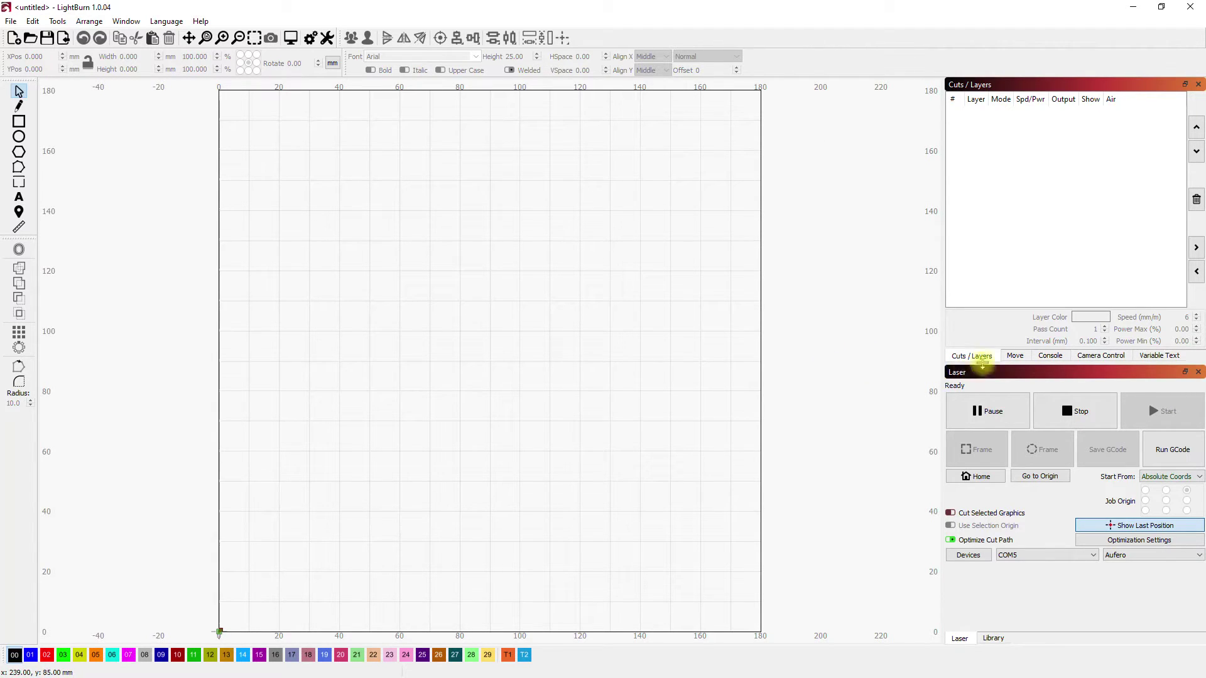
Show the Move panel with the jog controls and the Fire button
left_click(1013, 356)
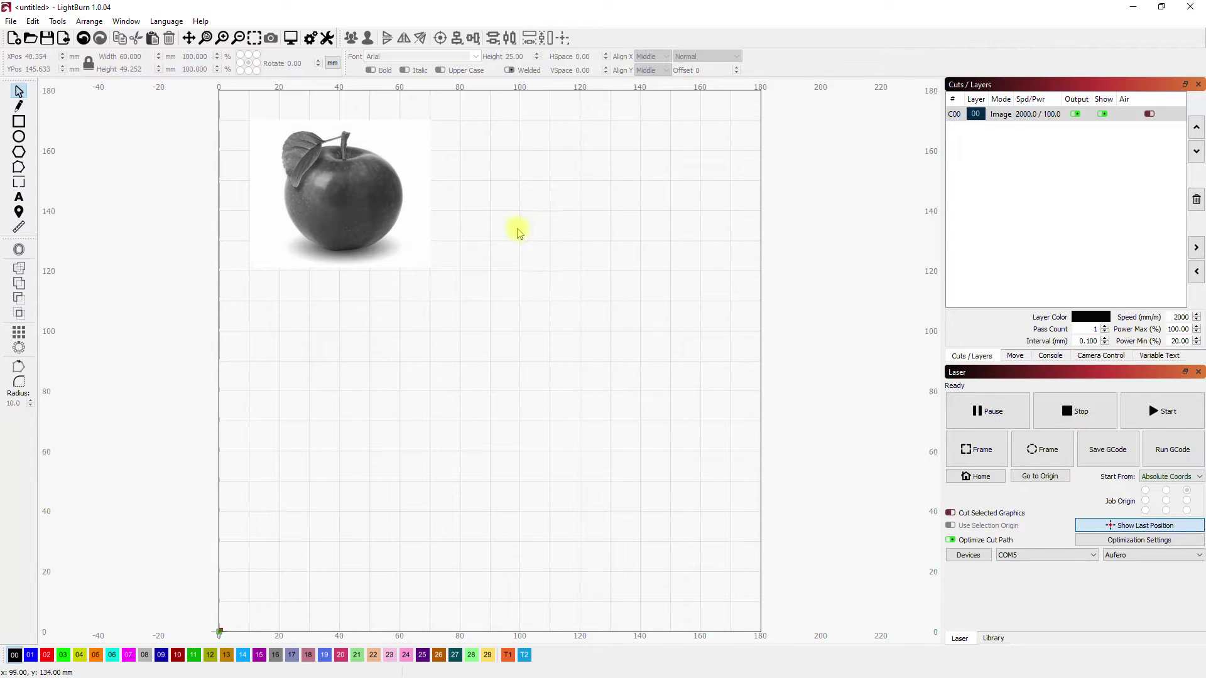
Select the apple image and open the Cut Settings Editor for its layer C00
left_click(391, 216)
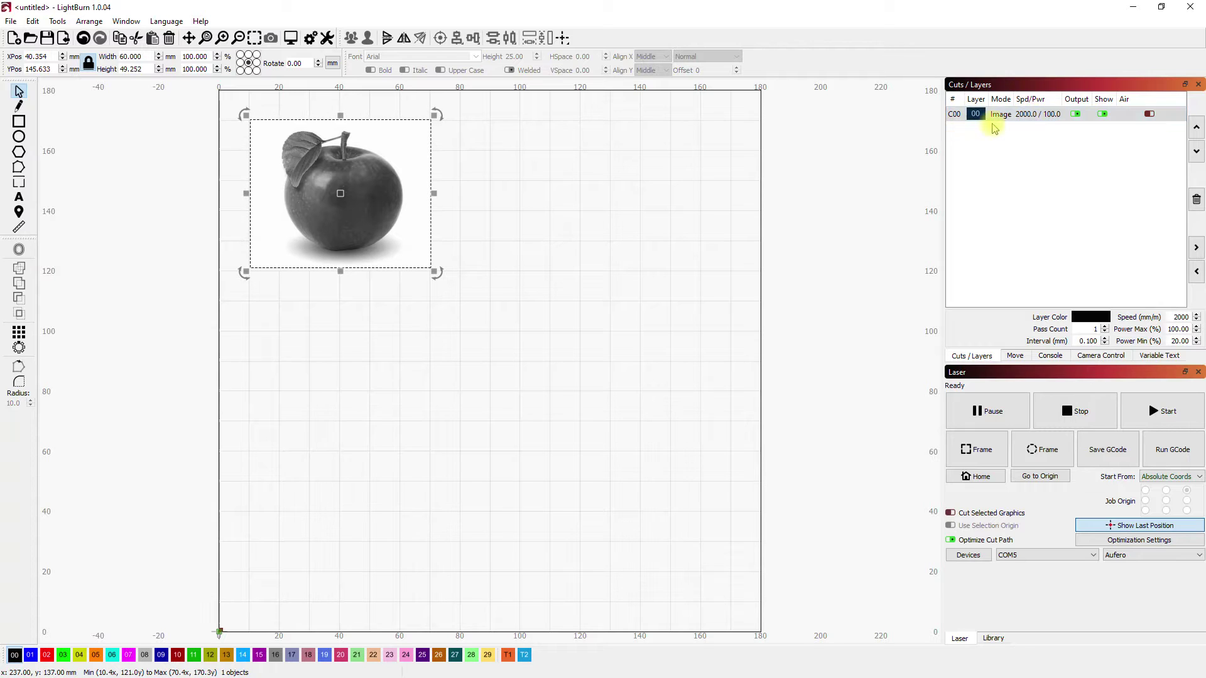
double_click(1005, 116)
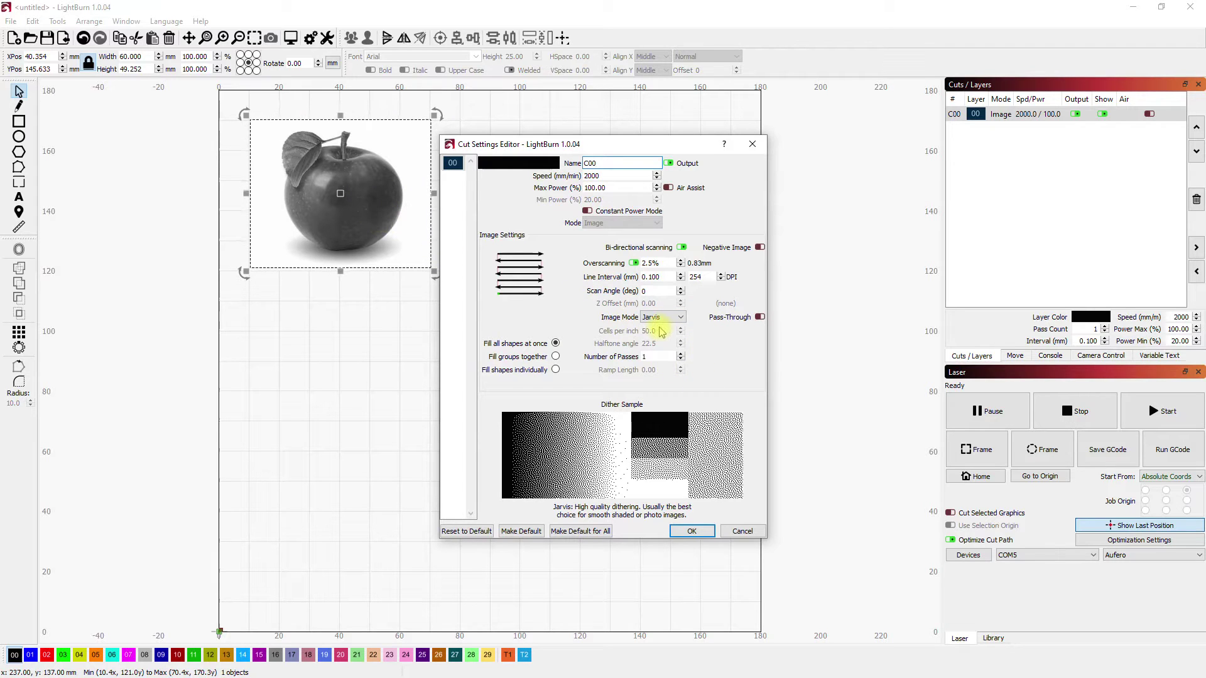
Preview the Threshold, Atkinson, Grayscale and Sketch image modes on the apple
left_click(676, 318)
left_click(675, 327)
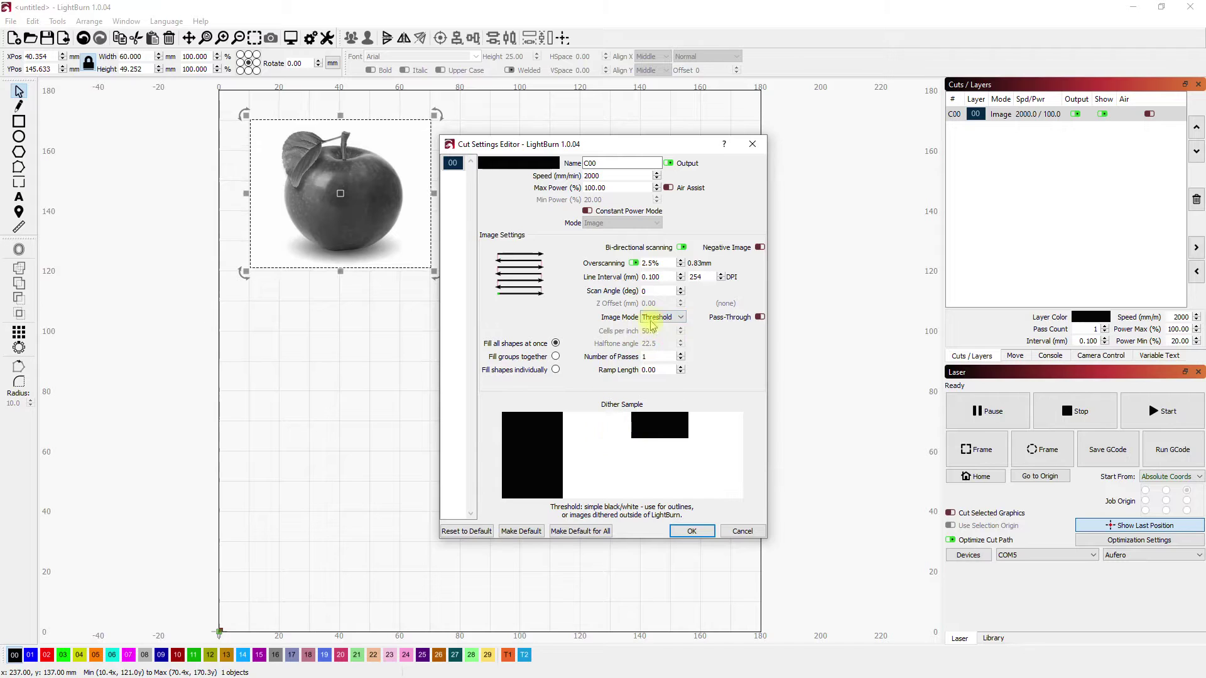
left_click(653, 318)
left_click(655, 344)
left_click(660, 317)
left_click(657, 401)
left_click(663, 318)
left_click(653, 392)
left_click(672, 317)
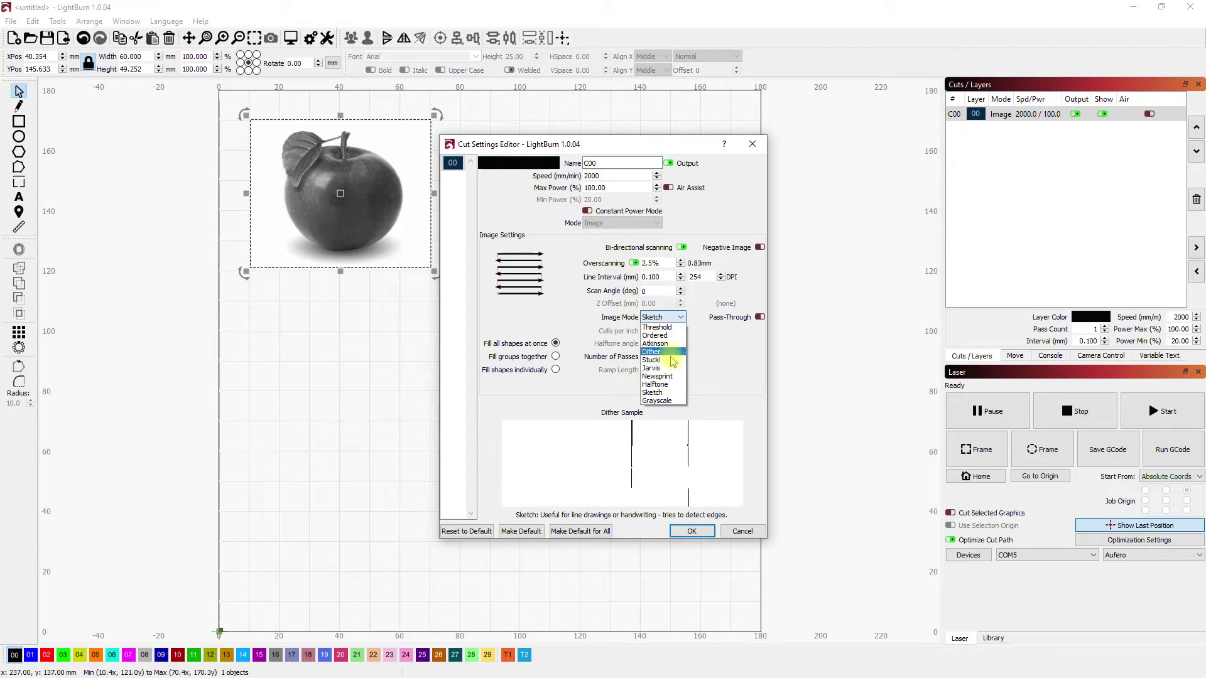
Choose Stucki dithering for layer C00 and apply the cut settings
left_click(656, 360)
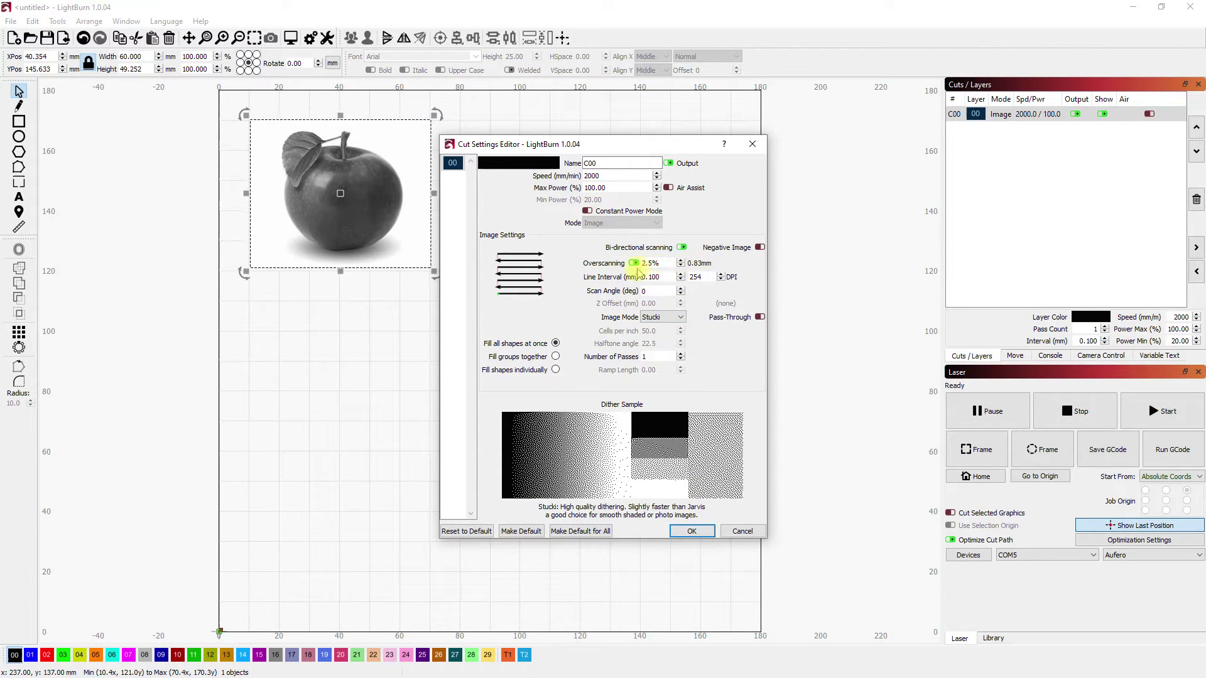
left_click(696, 532)
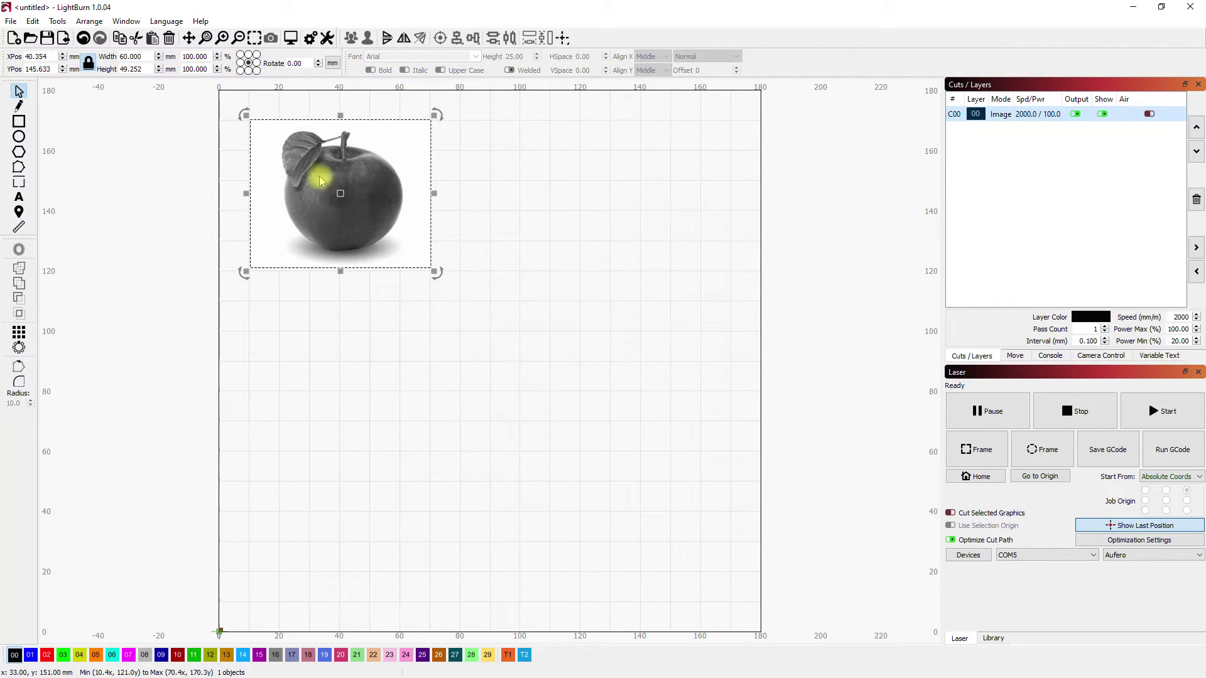
scroll(323, 174, "up", 5)
scroll(322, 174, "up", 2)
scroll(356, 183, "down", 6)
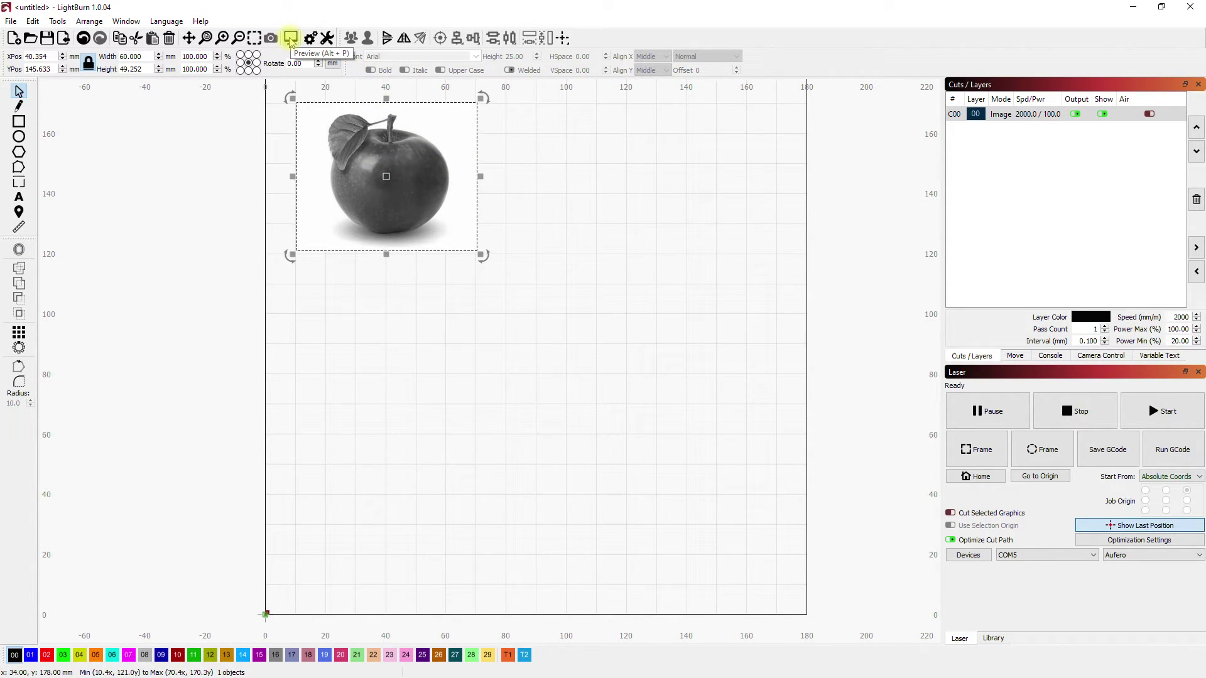
left_click(291, 39)
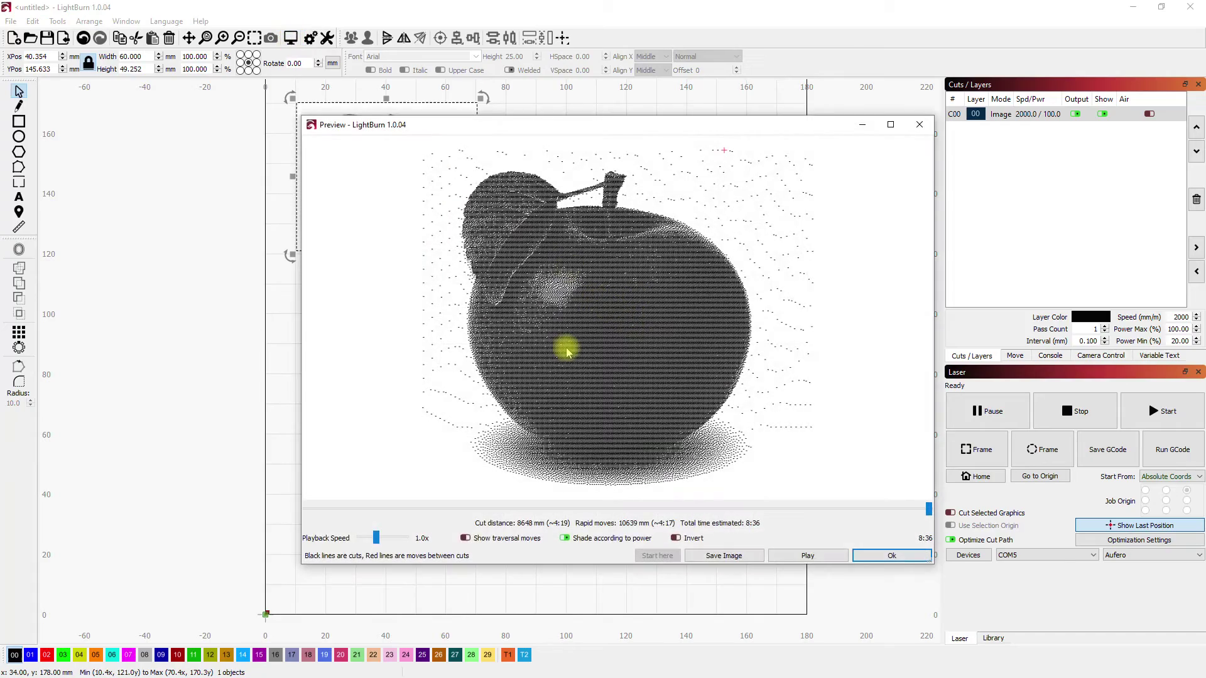
scroll(507, 270, "up", 6)
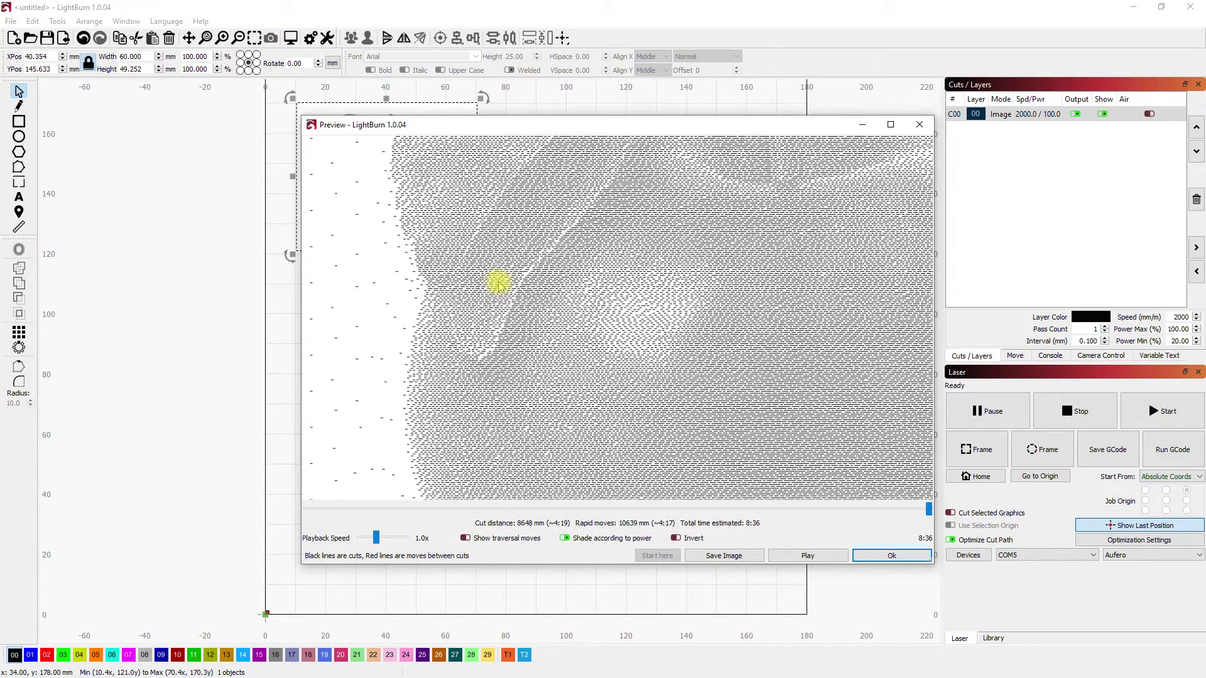
scroll(515, 287, "up", 1)
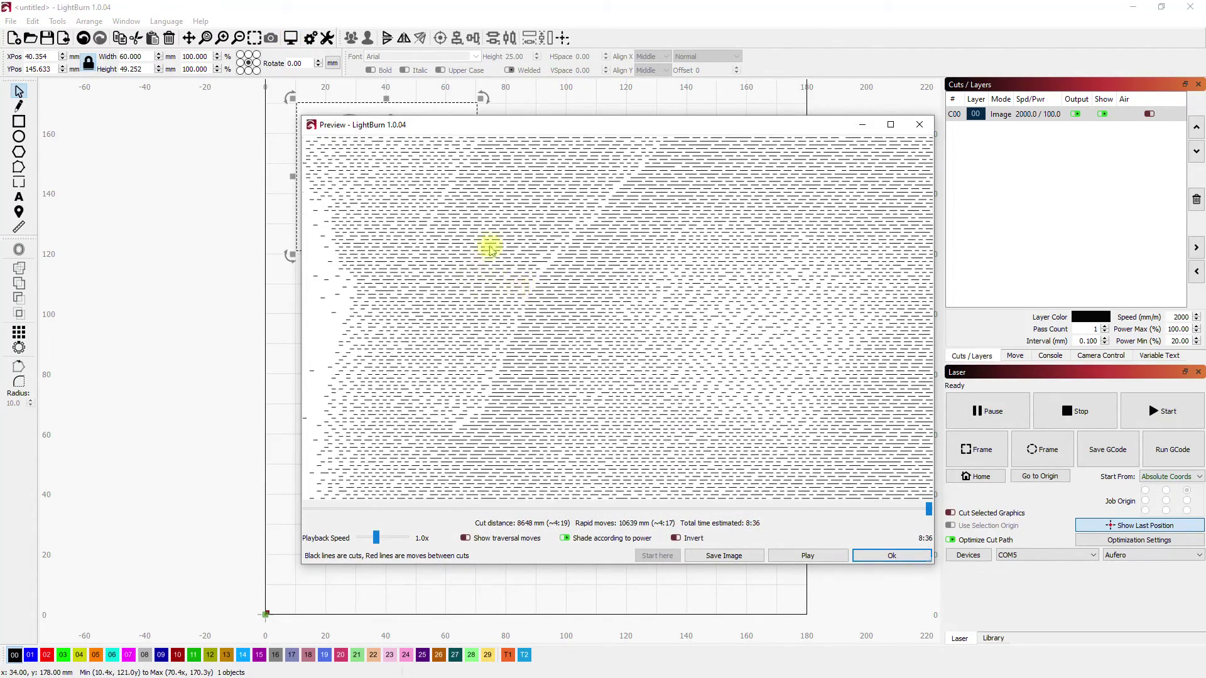
left_click_drag(483, 133, 635, 132)
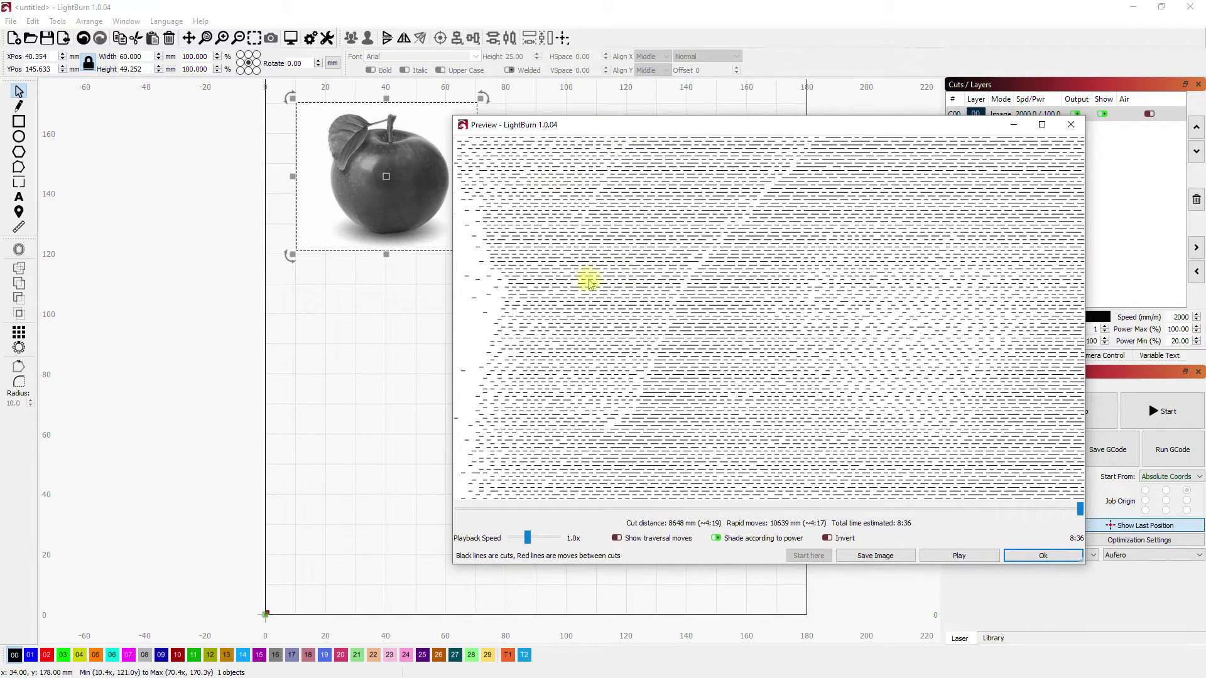
scroll(691, 352, "down", 5)
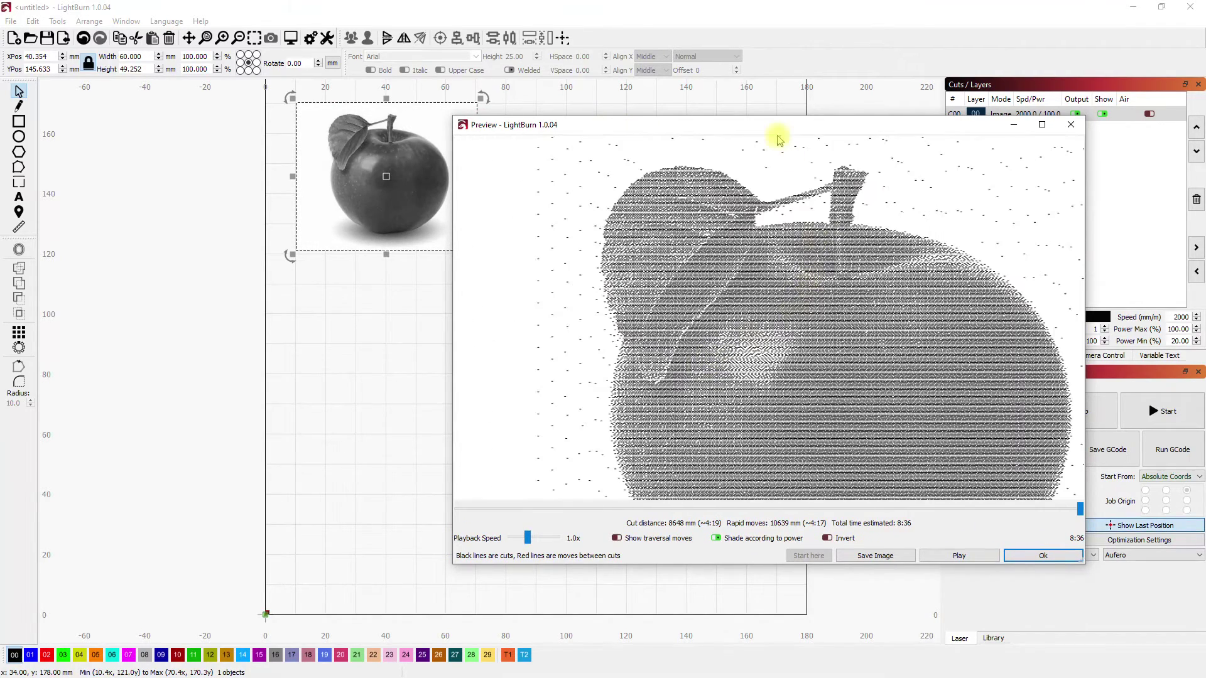
left_click_drag(769, 131, 672, 102)
scroll(719, 251, "down", 4)
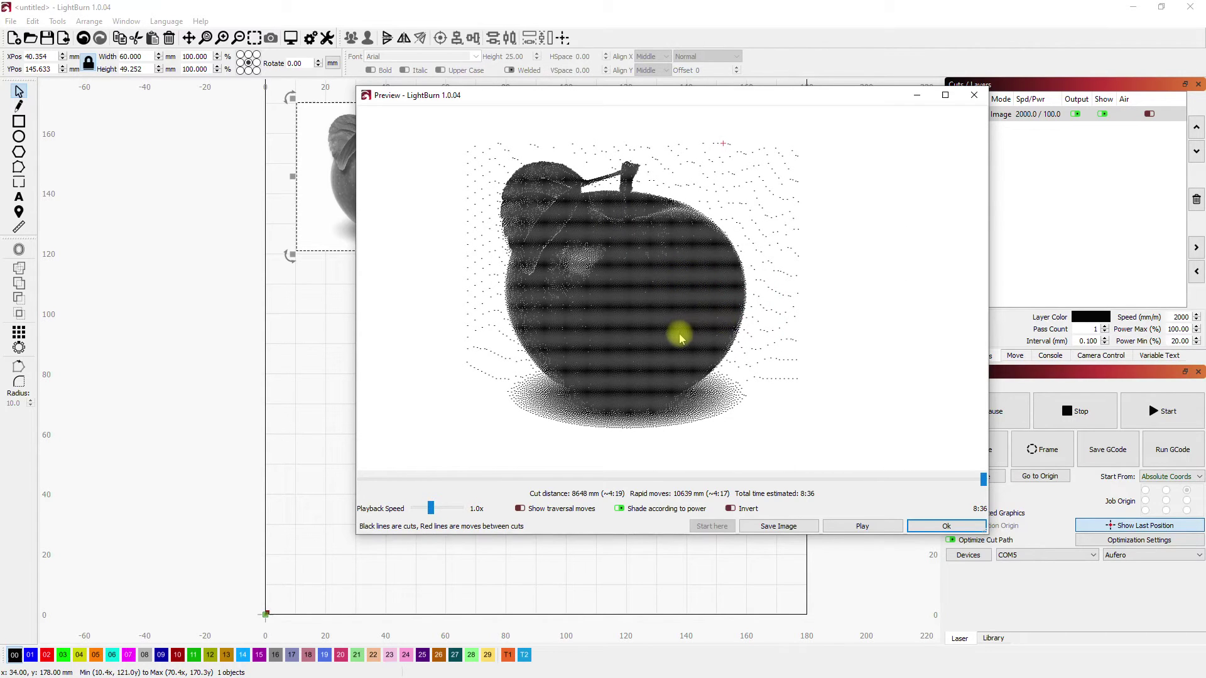
left_click_drag(758, 98, 671, 103)
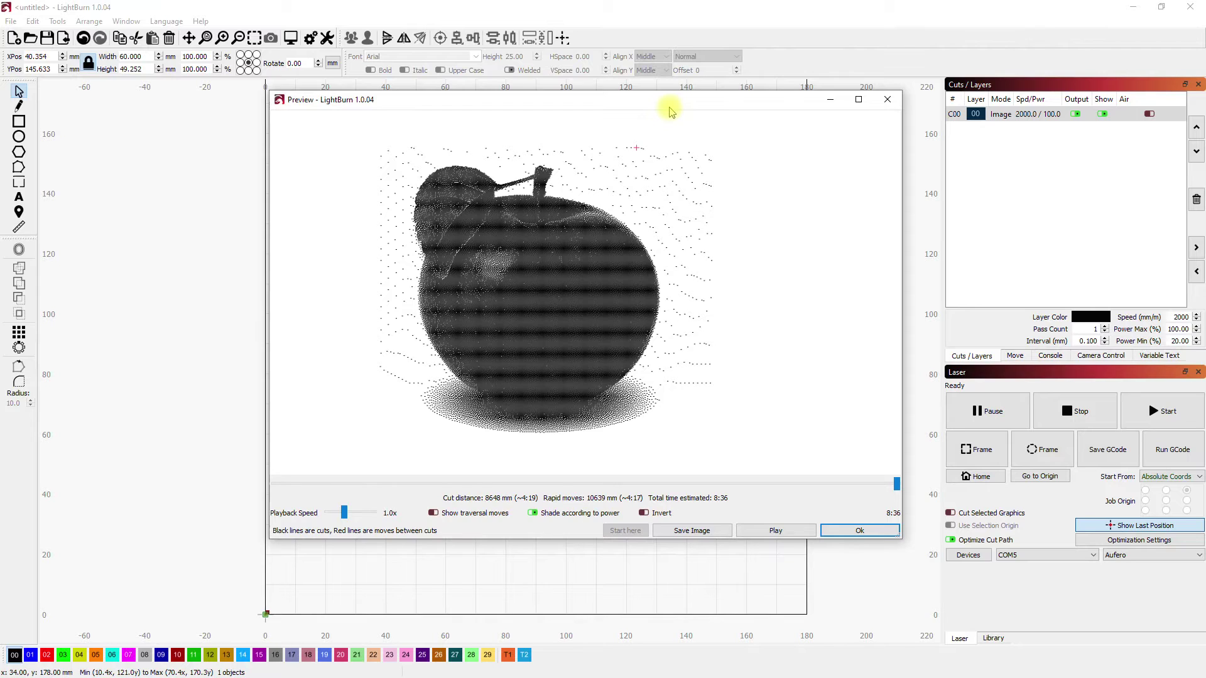
key("Return")
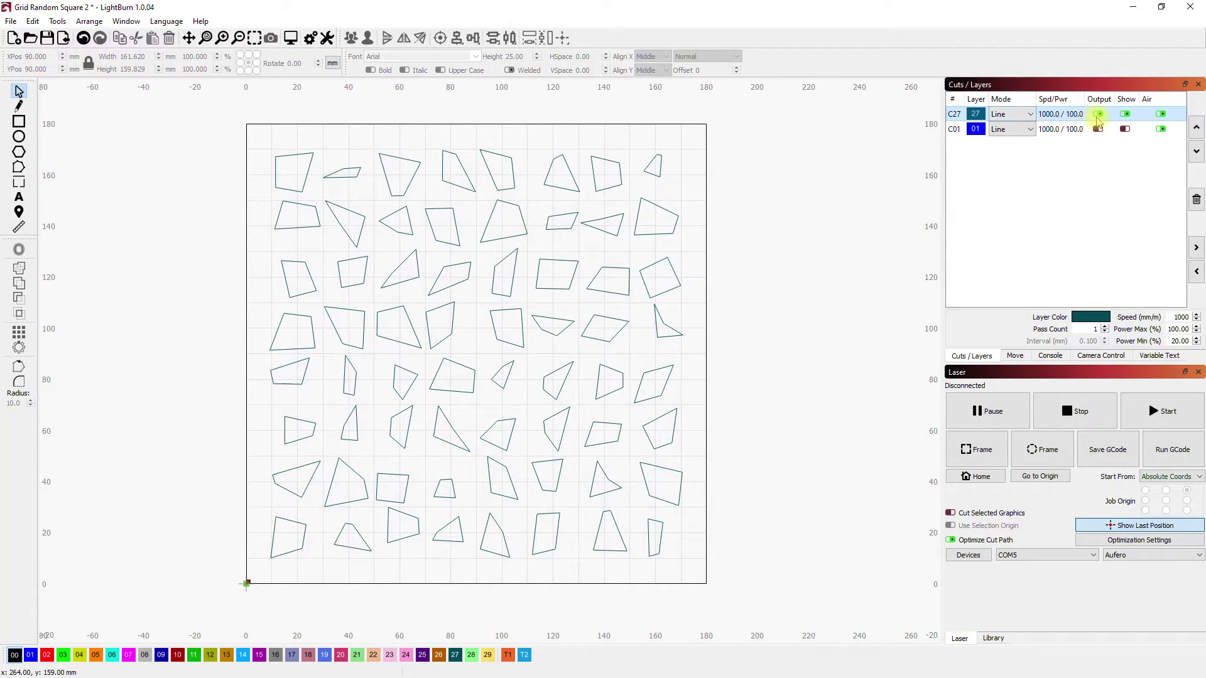
left_click(1098, 115)
left_click(1098, 115)
left_click(1098, 115)
left_click(1098, 114)
left_click(1098, 128)
left_click(1125, 128)
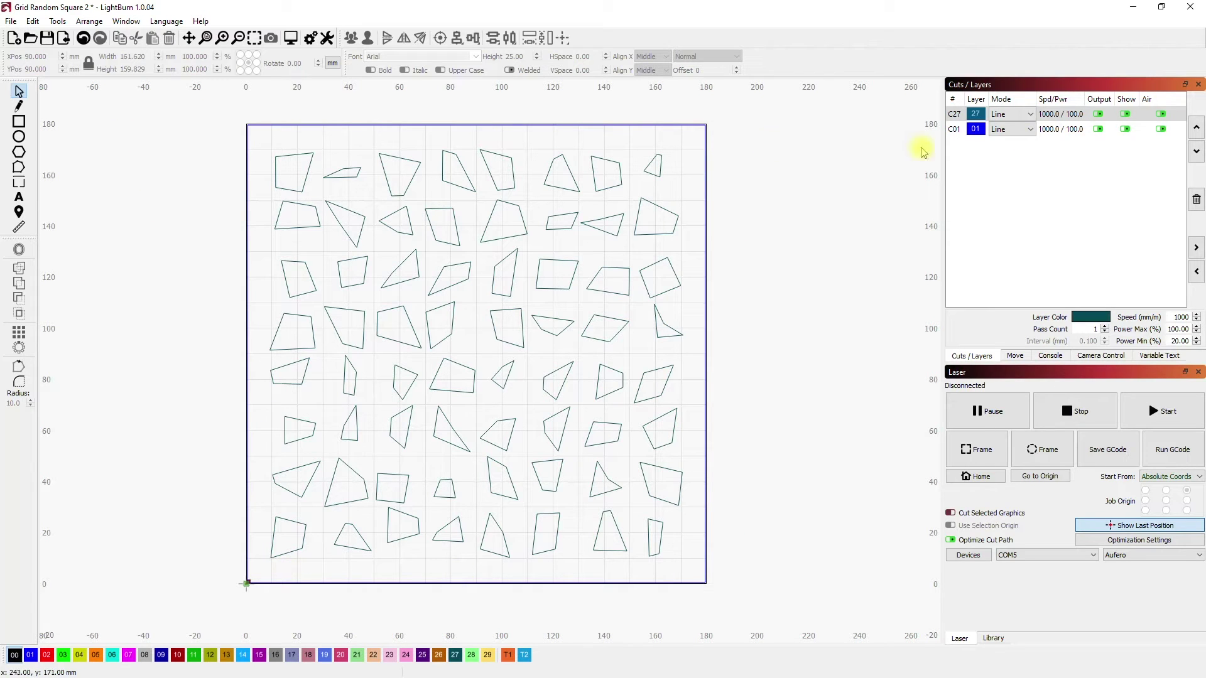
left_click(1129, 129)
left_click(1005, 114, "shift")
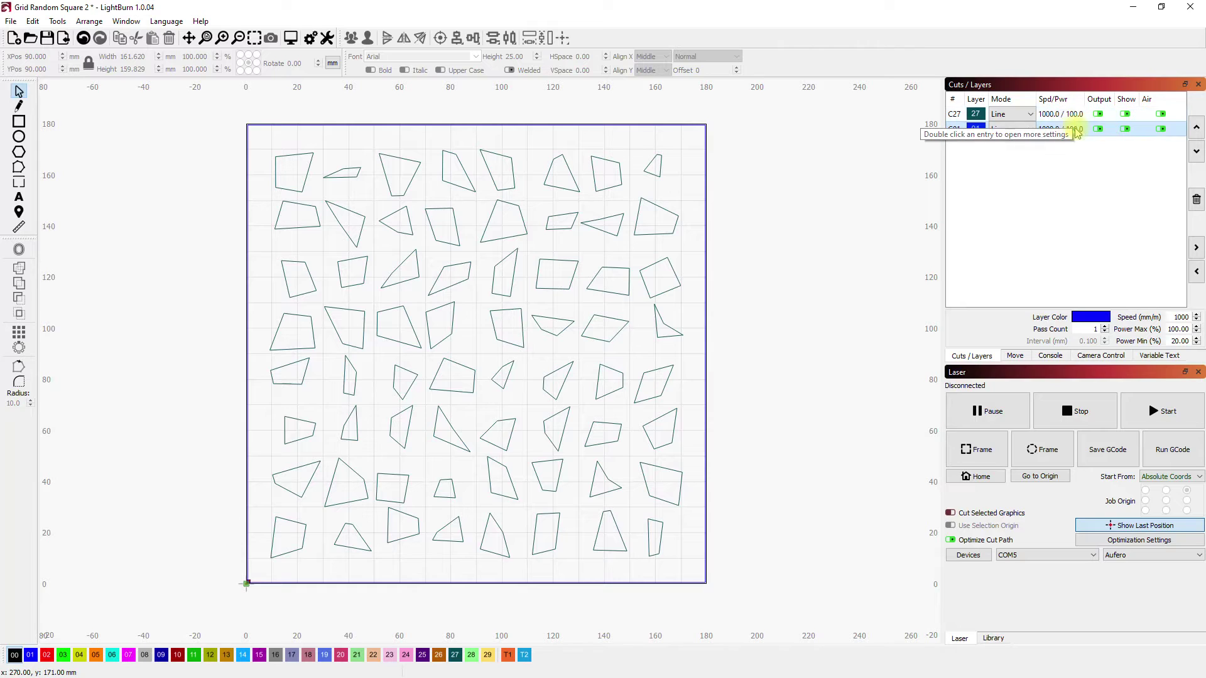
left_click(1061, 129)
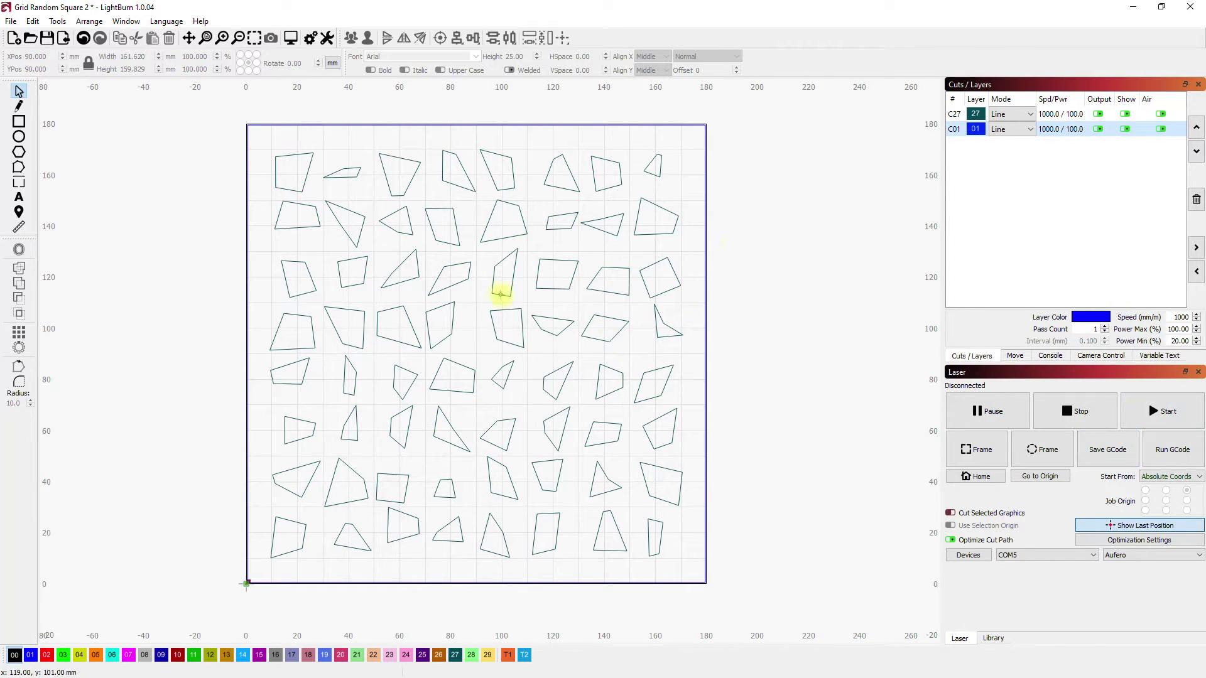
left_click(1098, 129)
left_click(1125, 130)
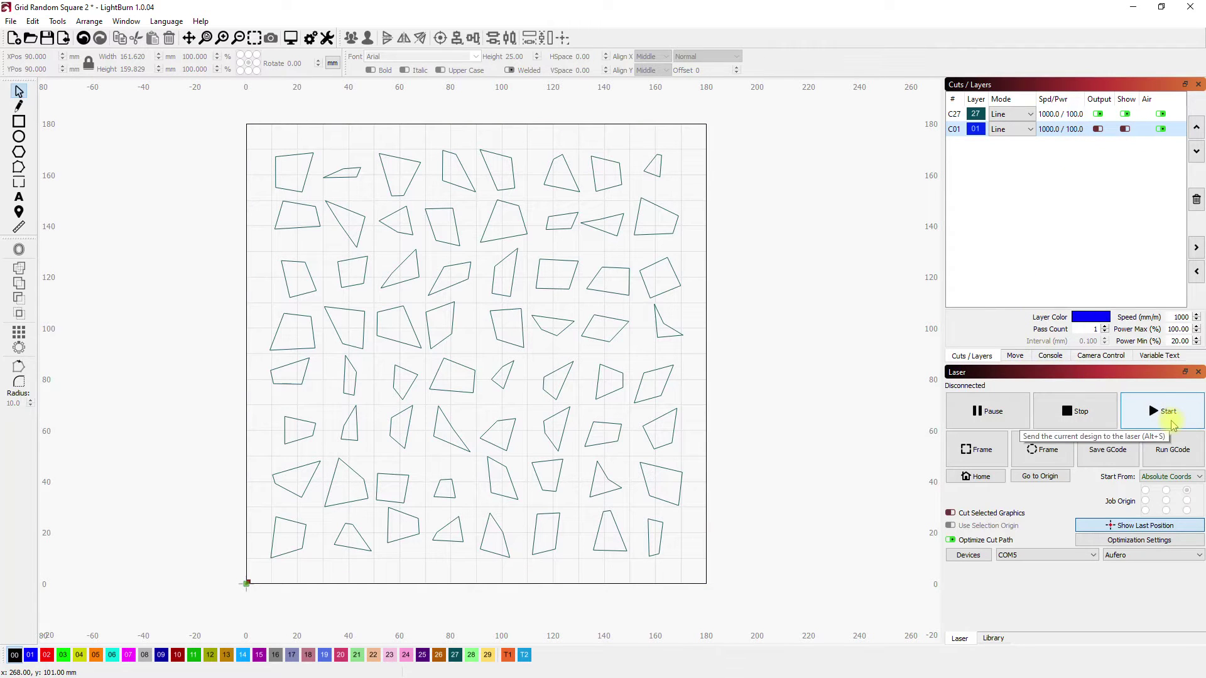